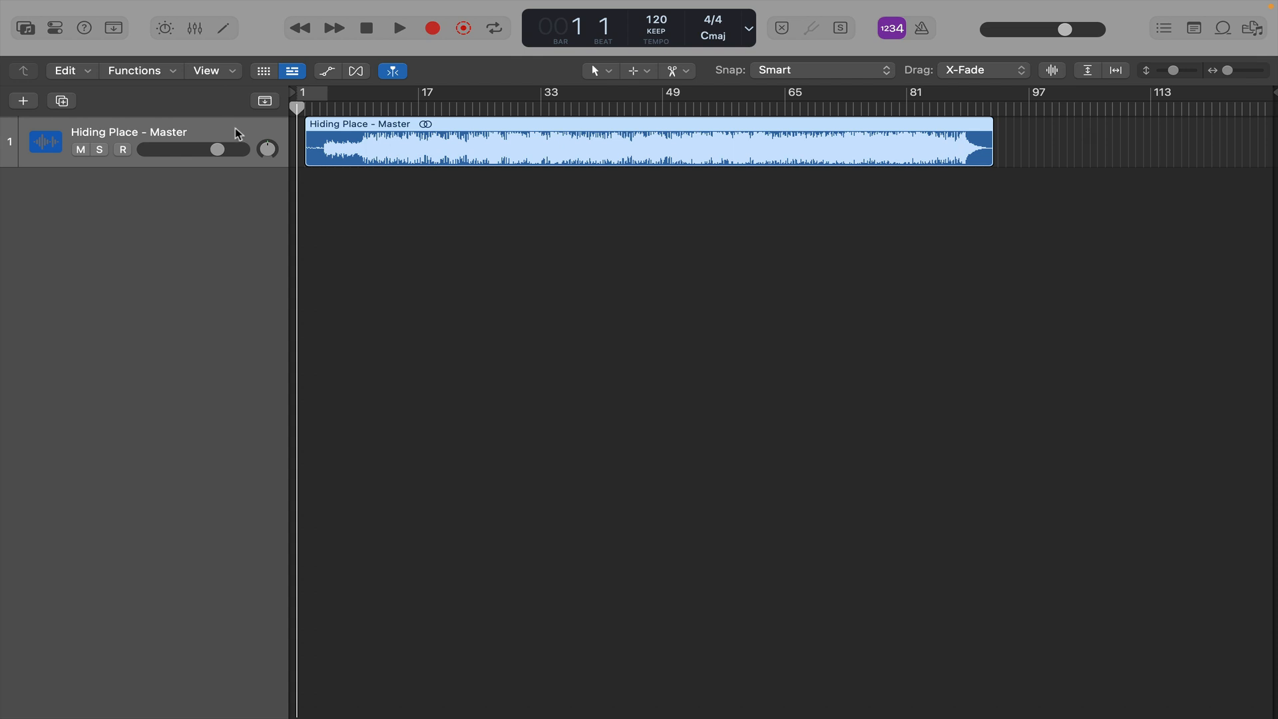
Bring up Stem Splitter for the selected Hiding Place - Master region via Functions.
click(405, 226)
click(365, 151)
click(163, 71)
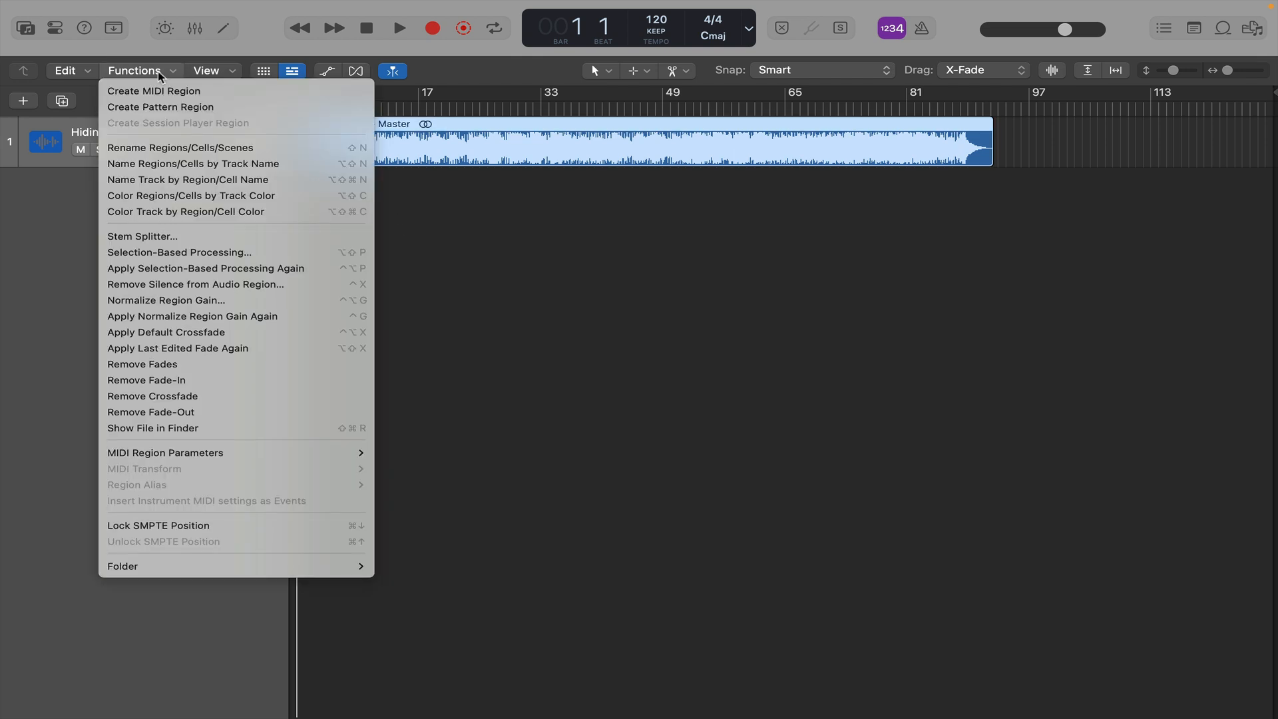
click(195, 237)
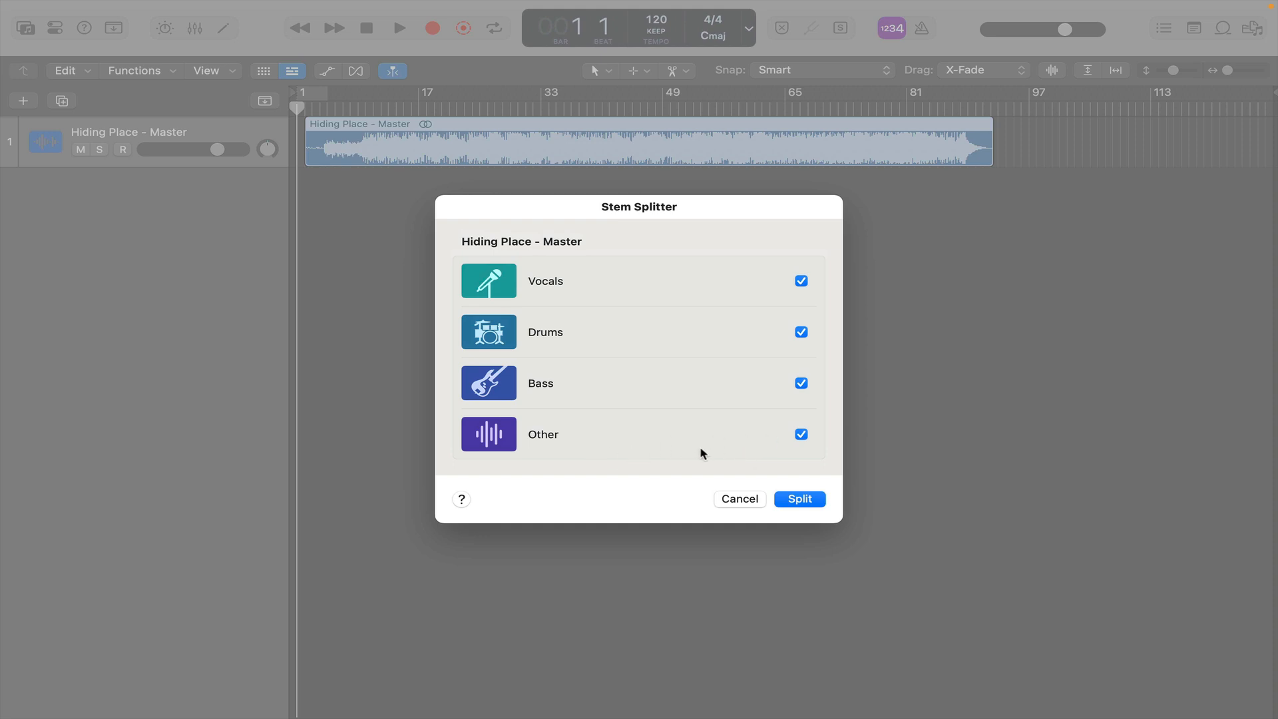
Toggle the Drums, Bass and Other stems off and back on, then split with all four checked.
click(801, 436)
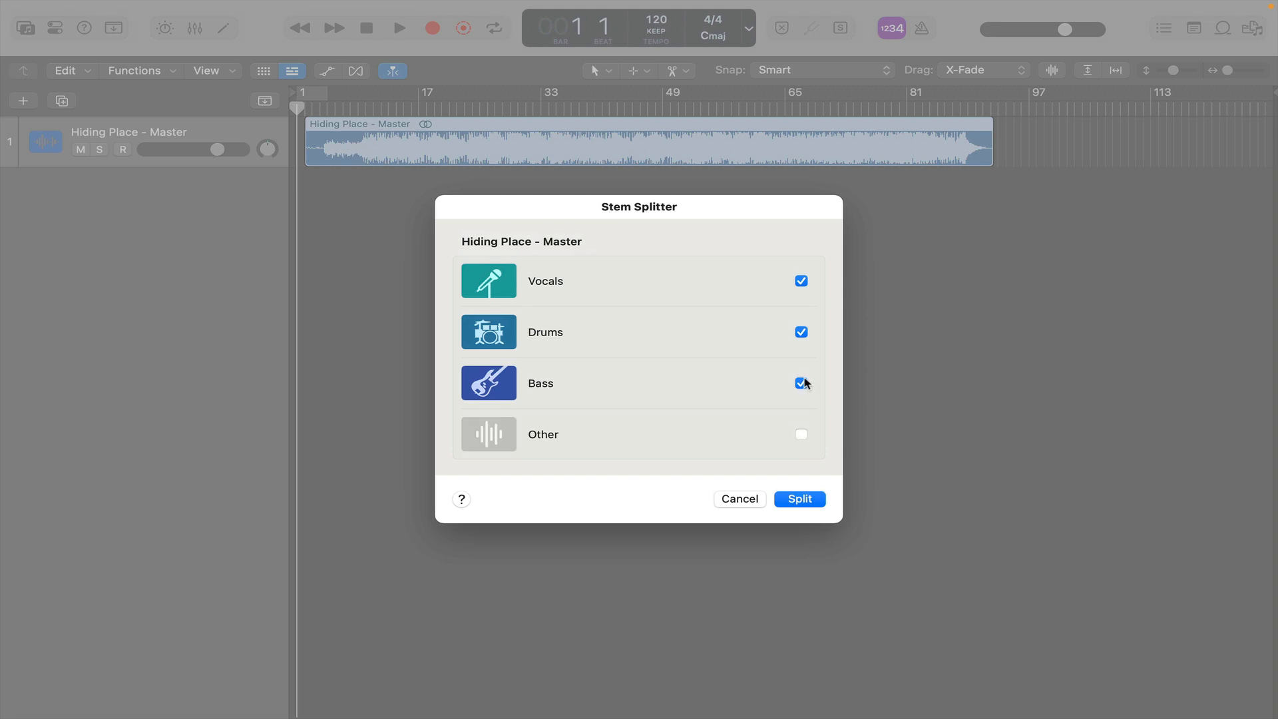
click(802, 384)
click(803, 333)
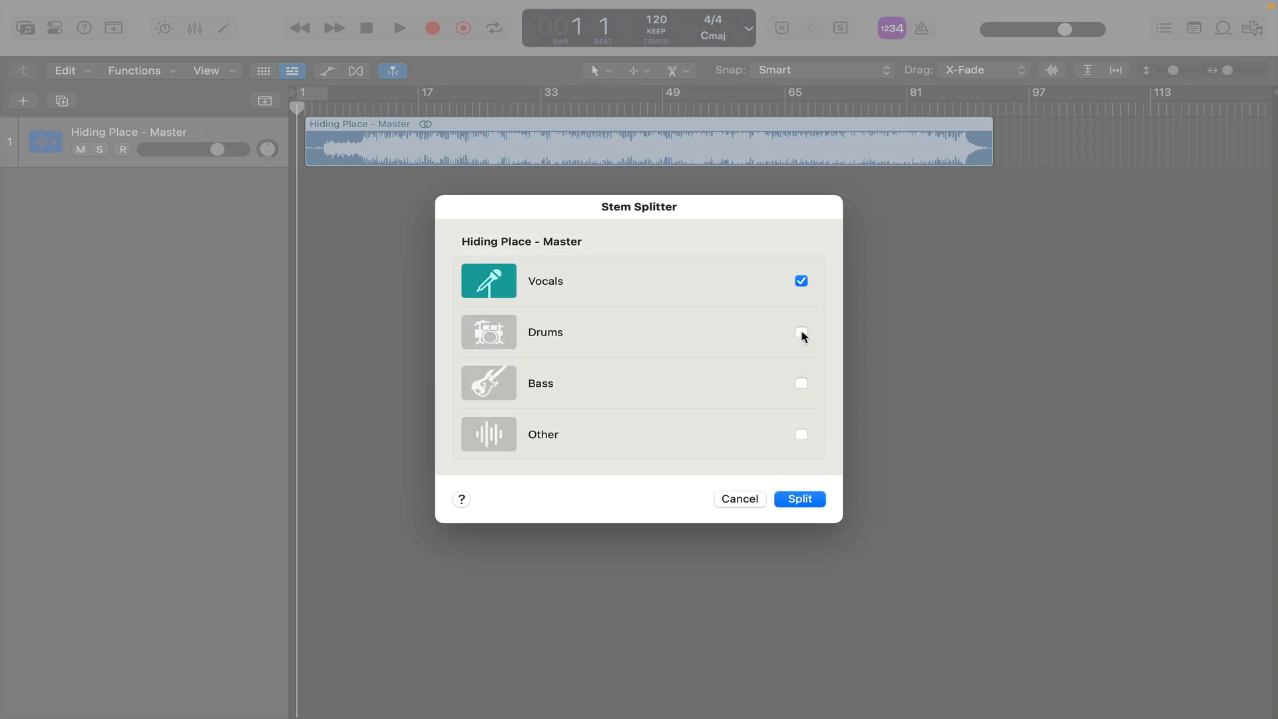
click(802, 333)
click(802, 386)
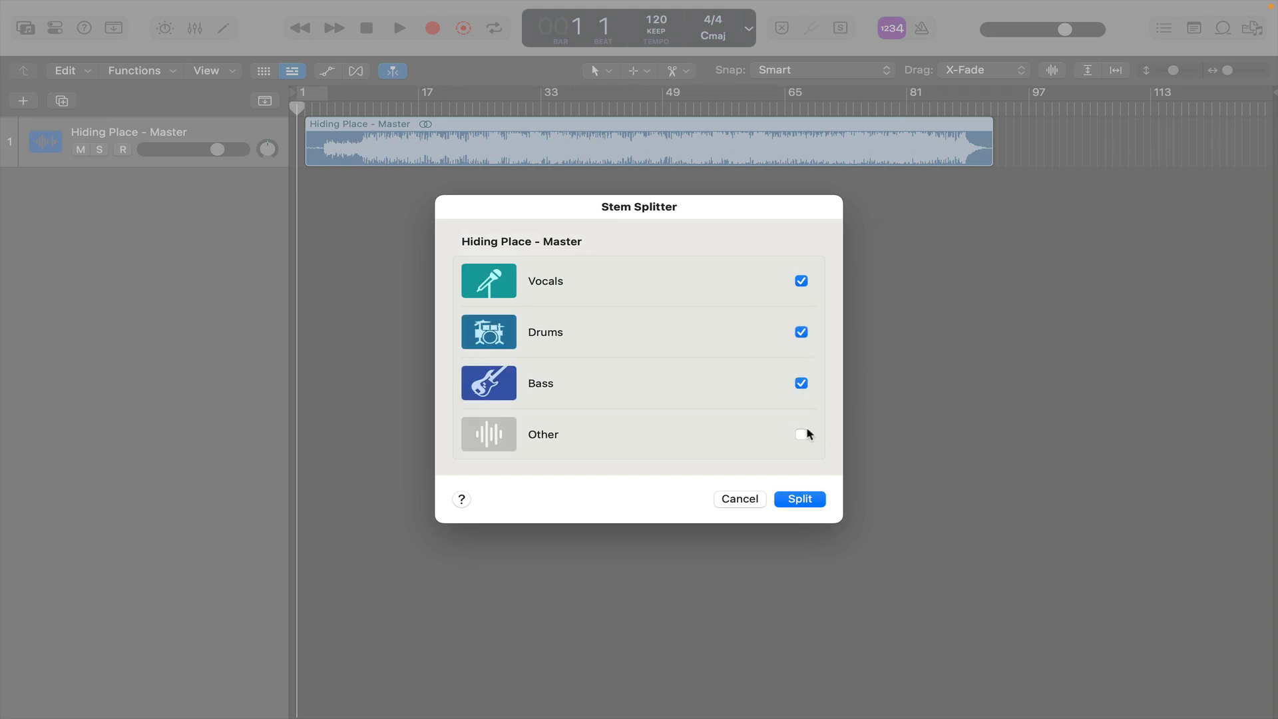
click(801, 436)
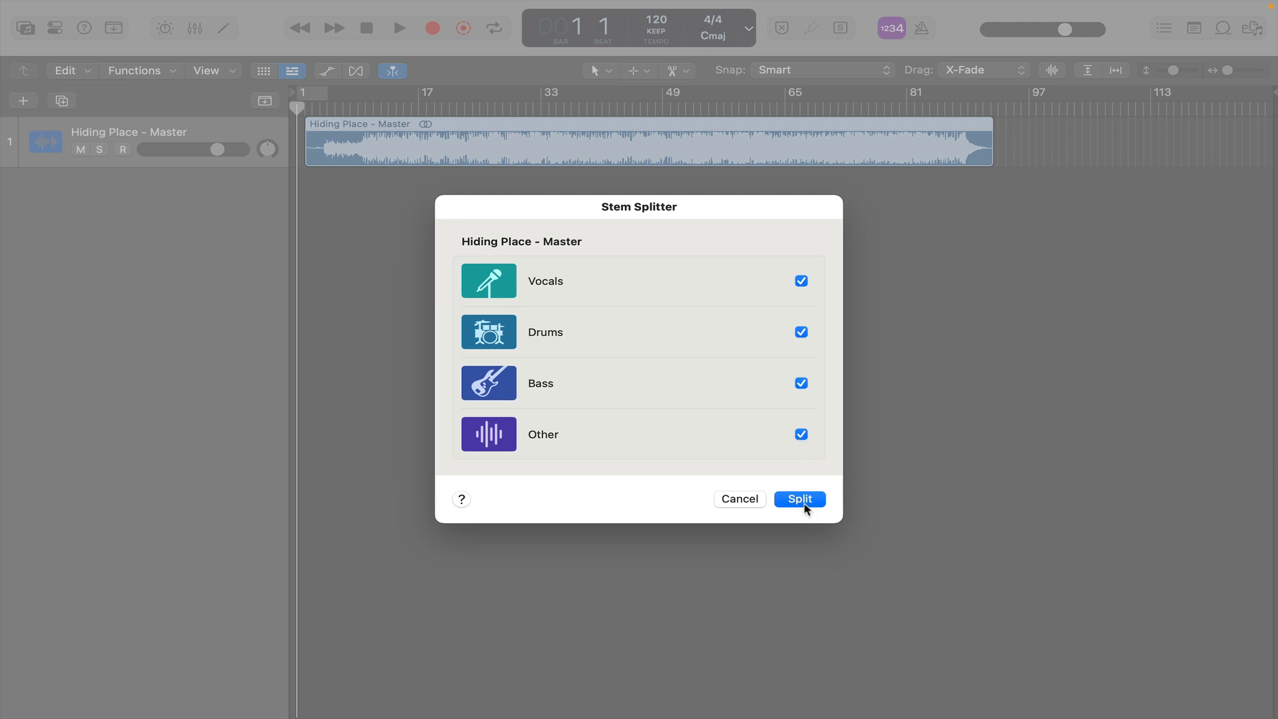
click(801, 499)
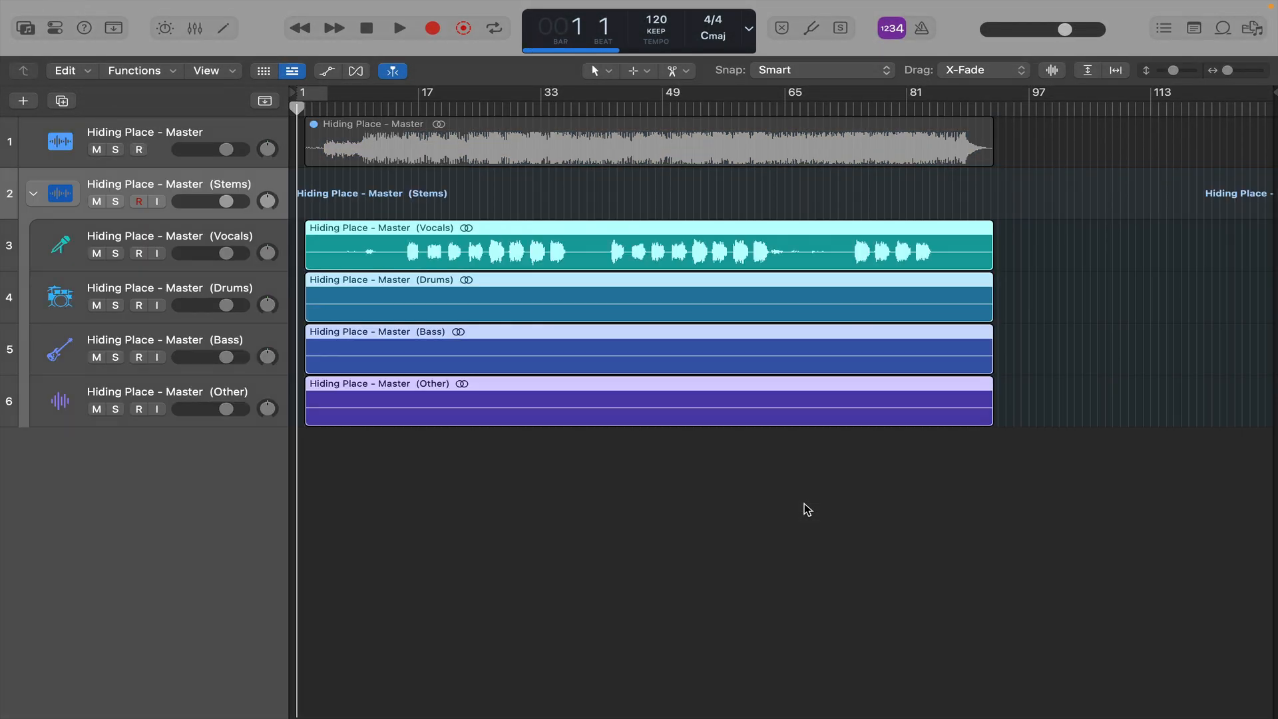
Mute the original master track and collapse the stem tracks into the Stems stack.
click(114, 150)
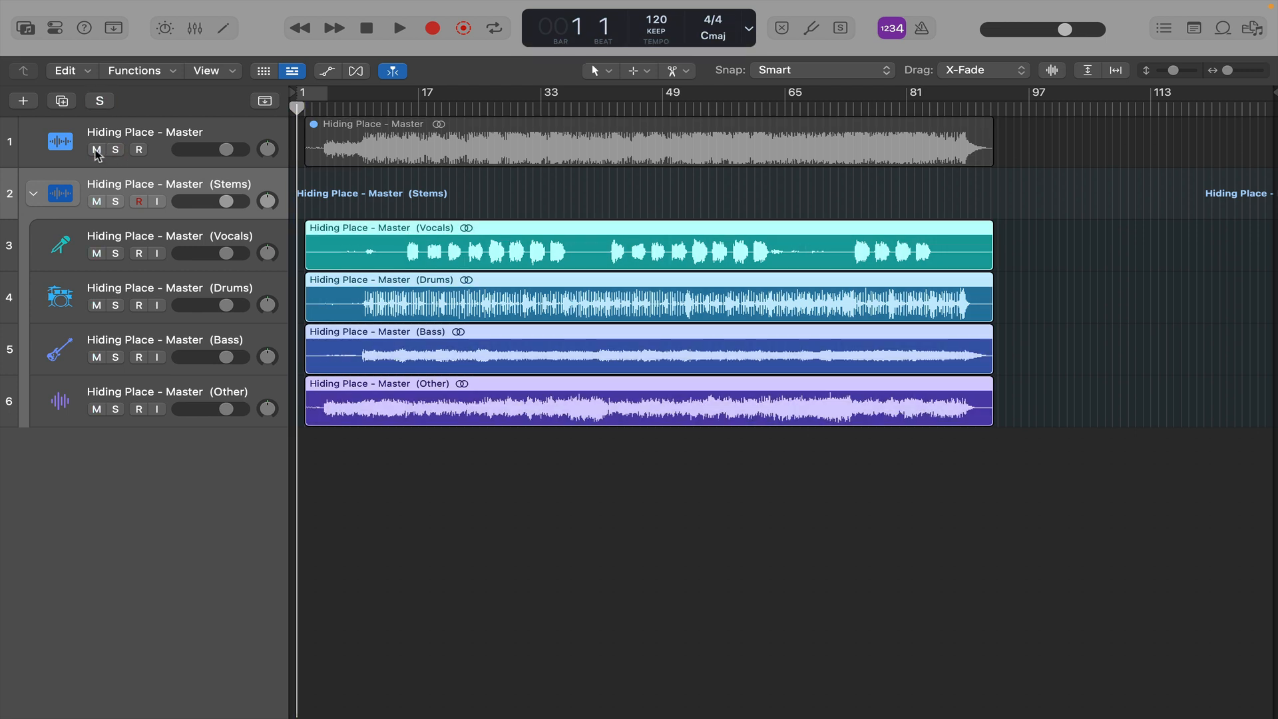
click(32, 195)
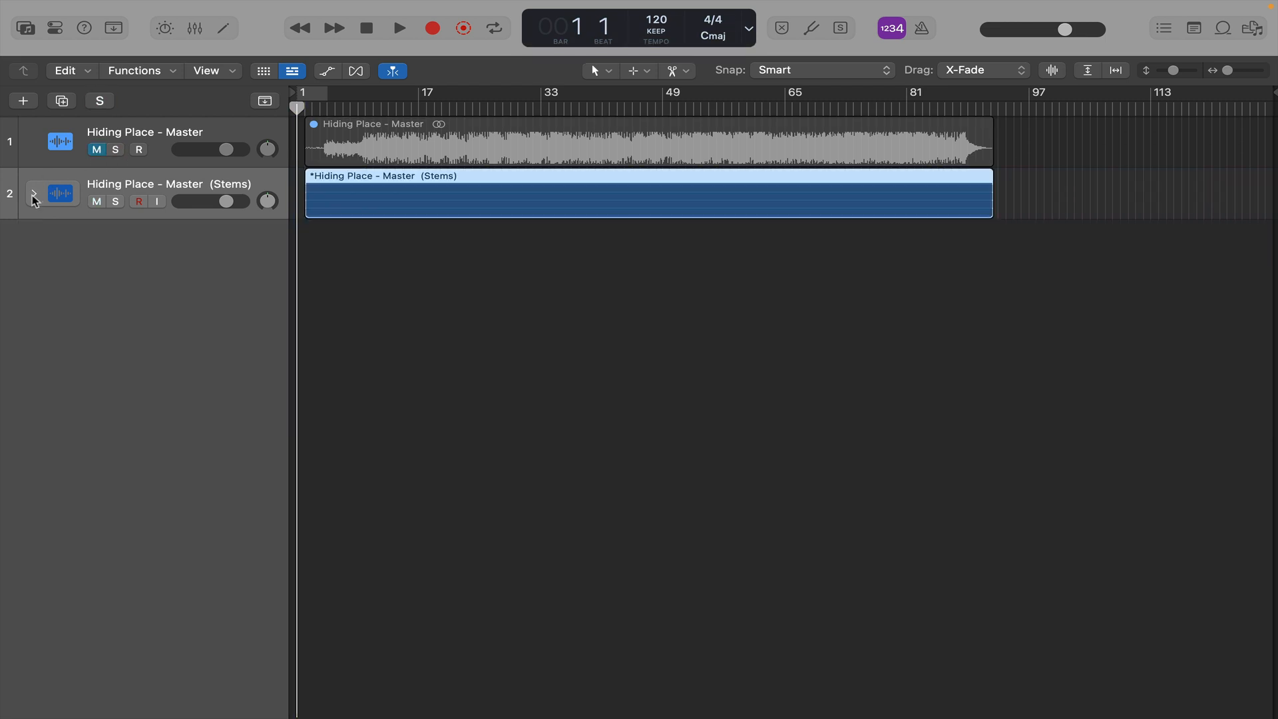
click(591, 158)
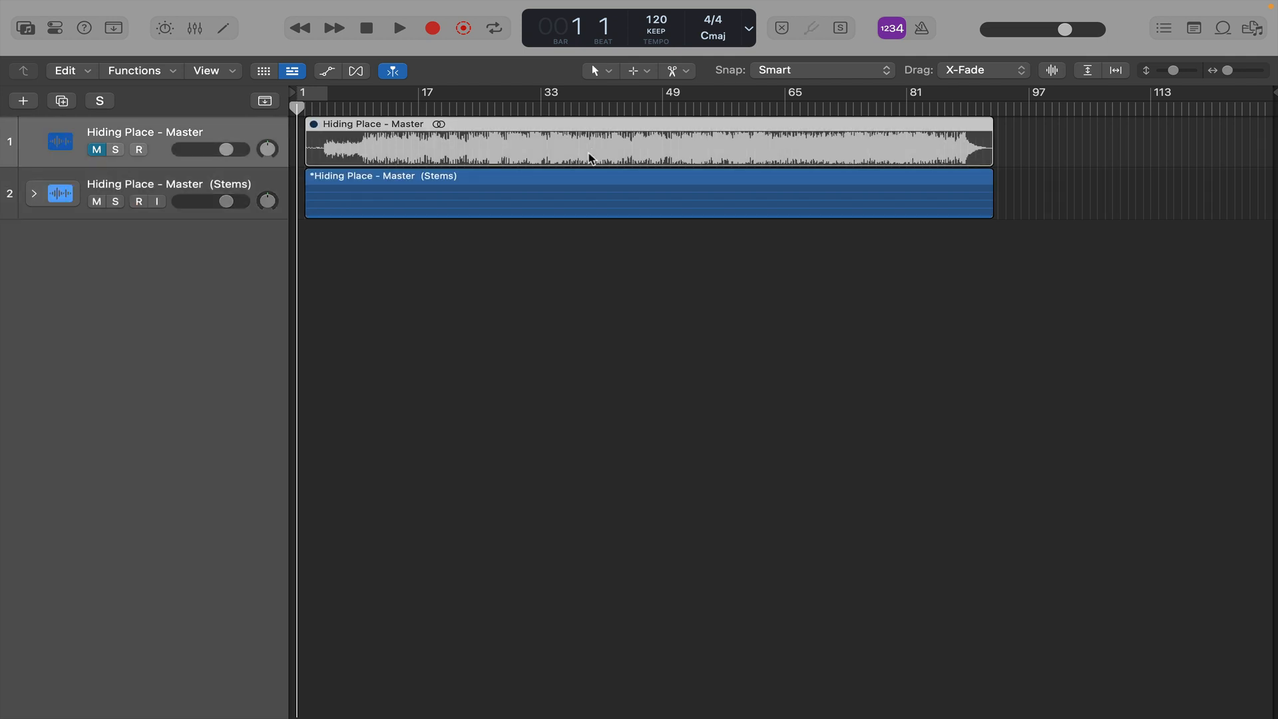
Switch to the Mute Tool from the tool menu and unmute the original master track.
click(643, 71)
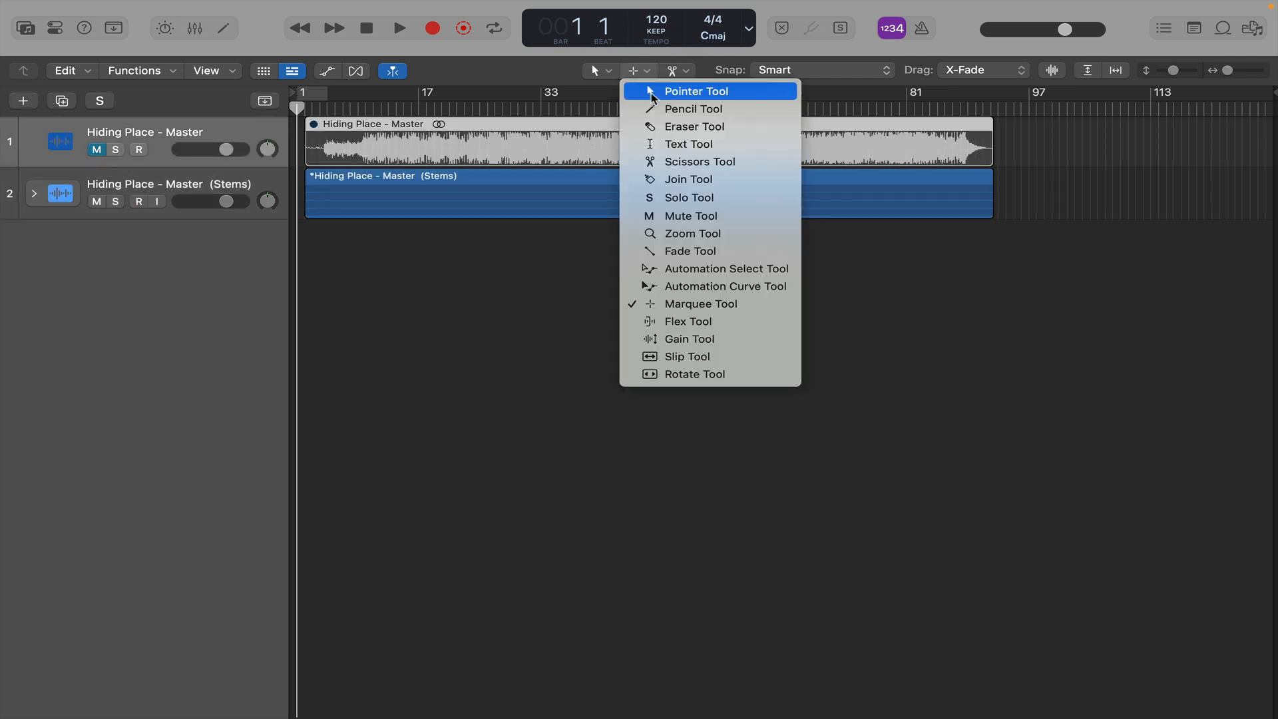
click(695, 217)
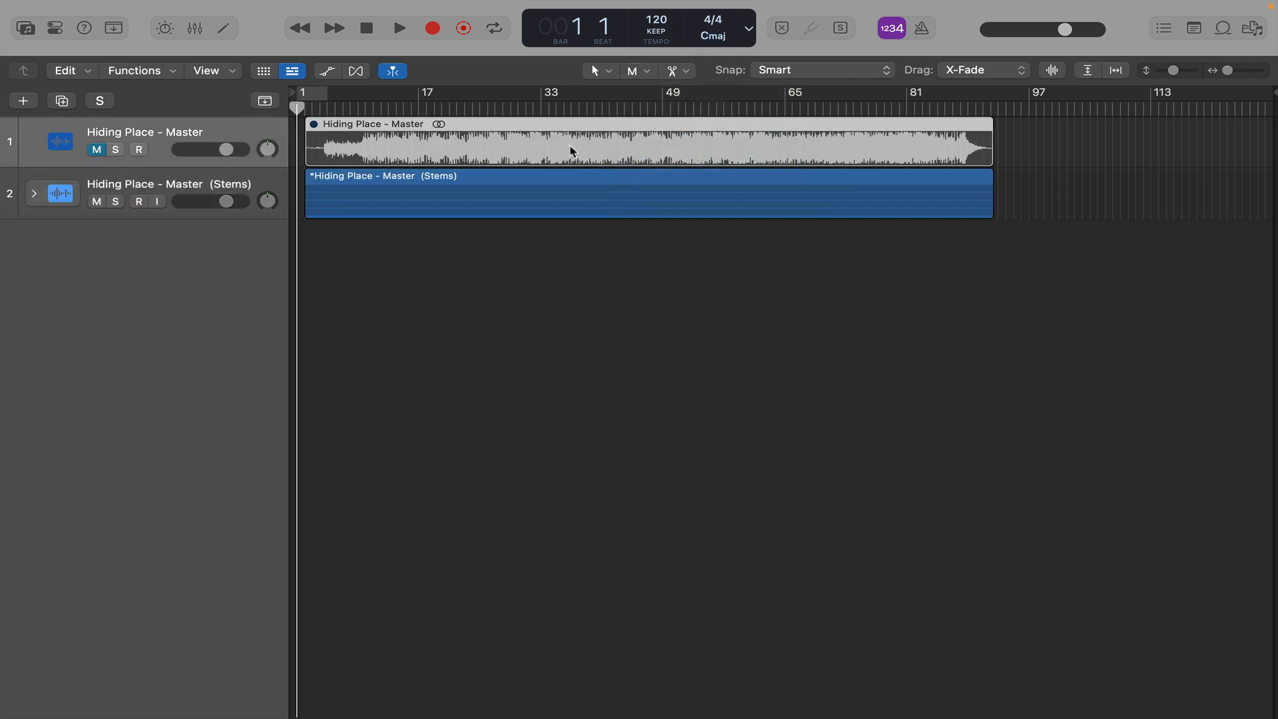
click(96, 148)
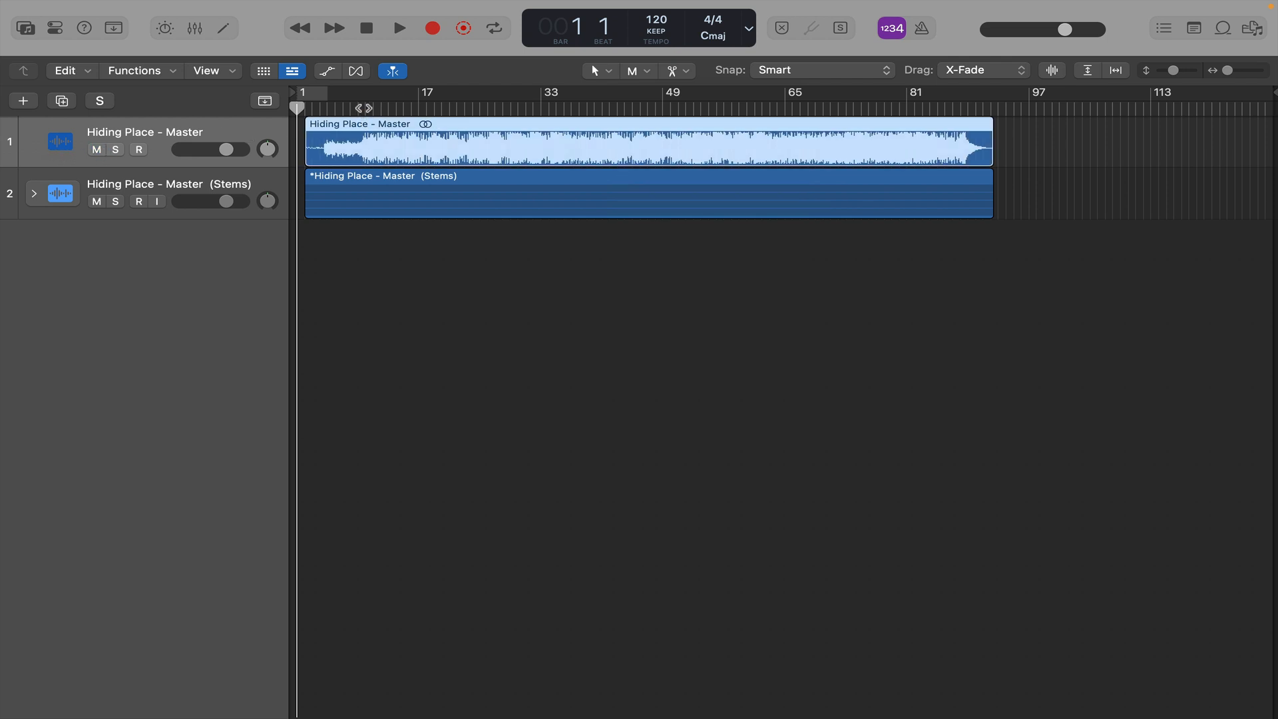
Play from near the beginning of the ruler and stop around bar 17.
double_click(336, 109)
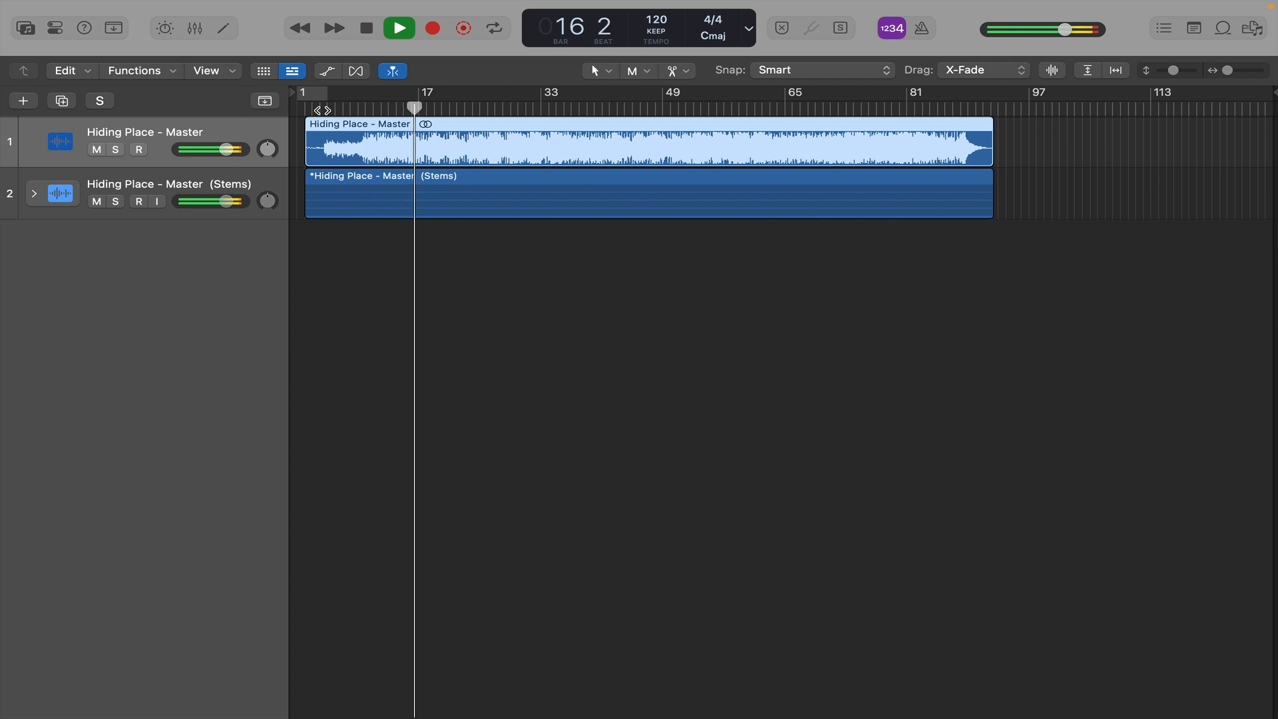
key(space)
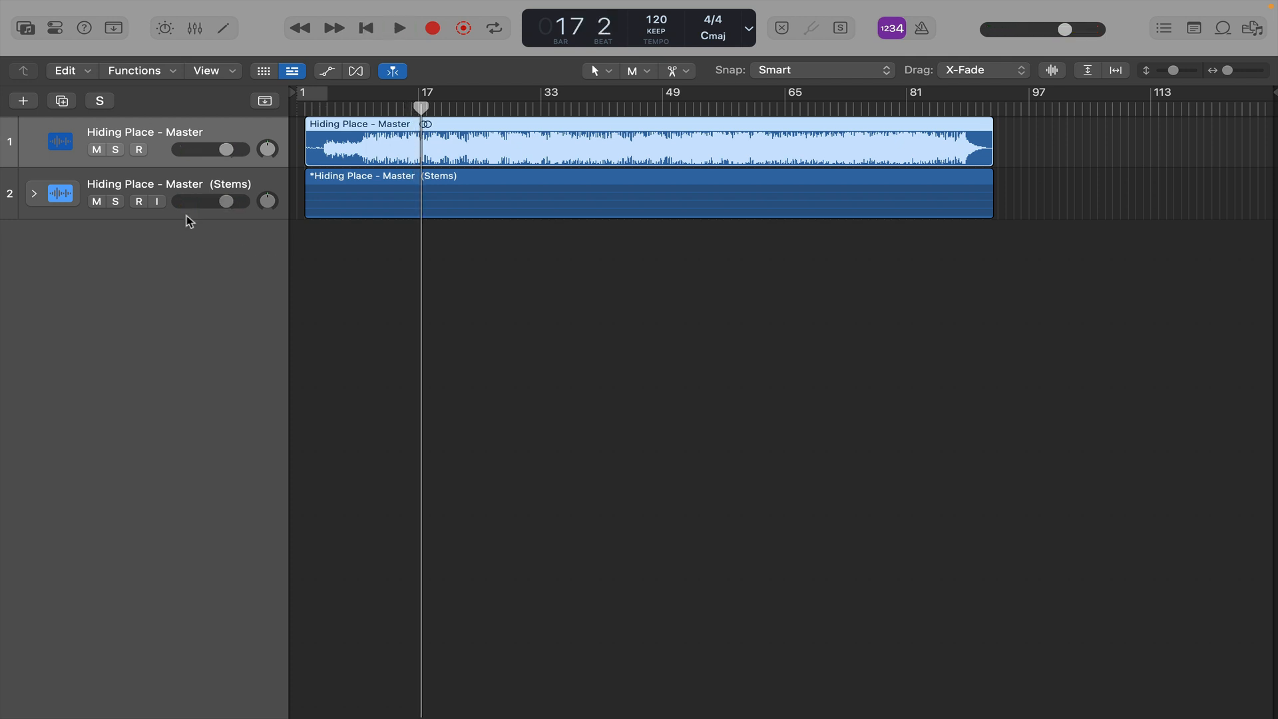
Expand the Stems stack, solo the Vocals stem and play it, zooming in on the timeline.
click(30, 194)
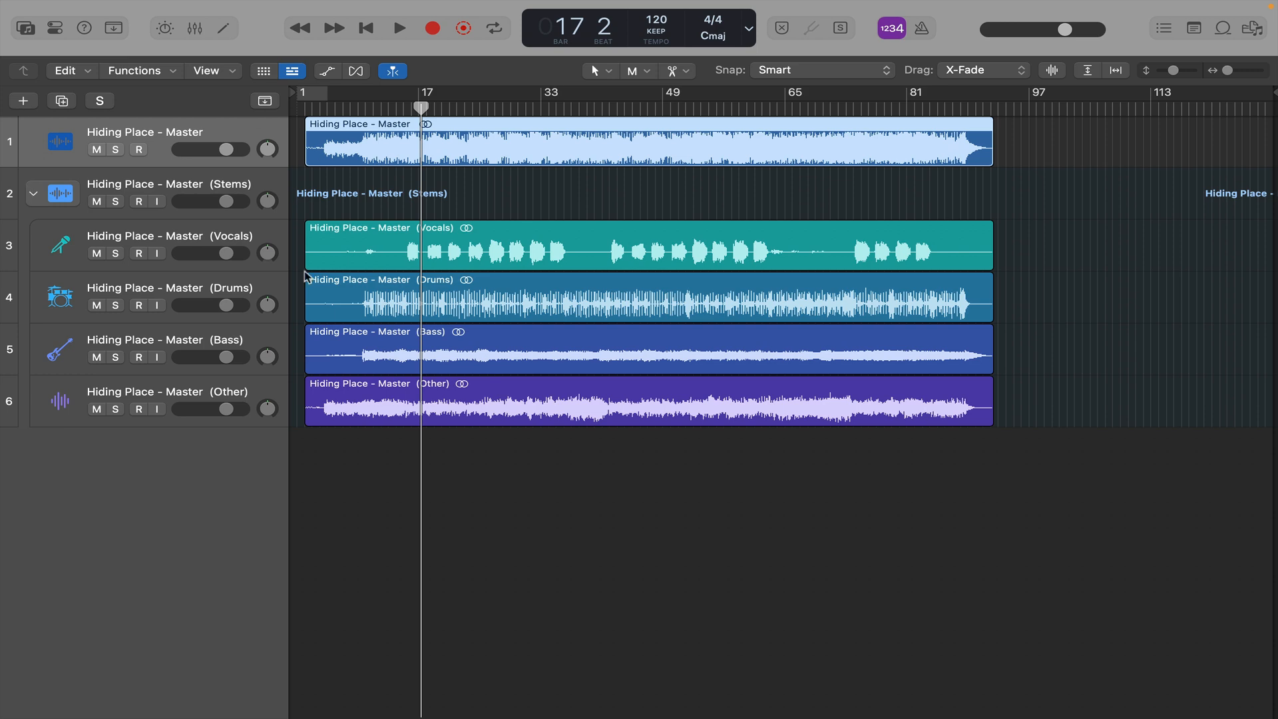
click(115, 253)
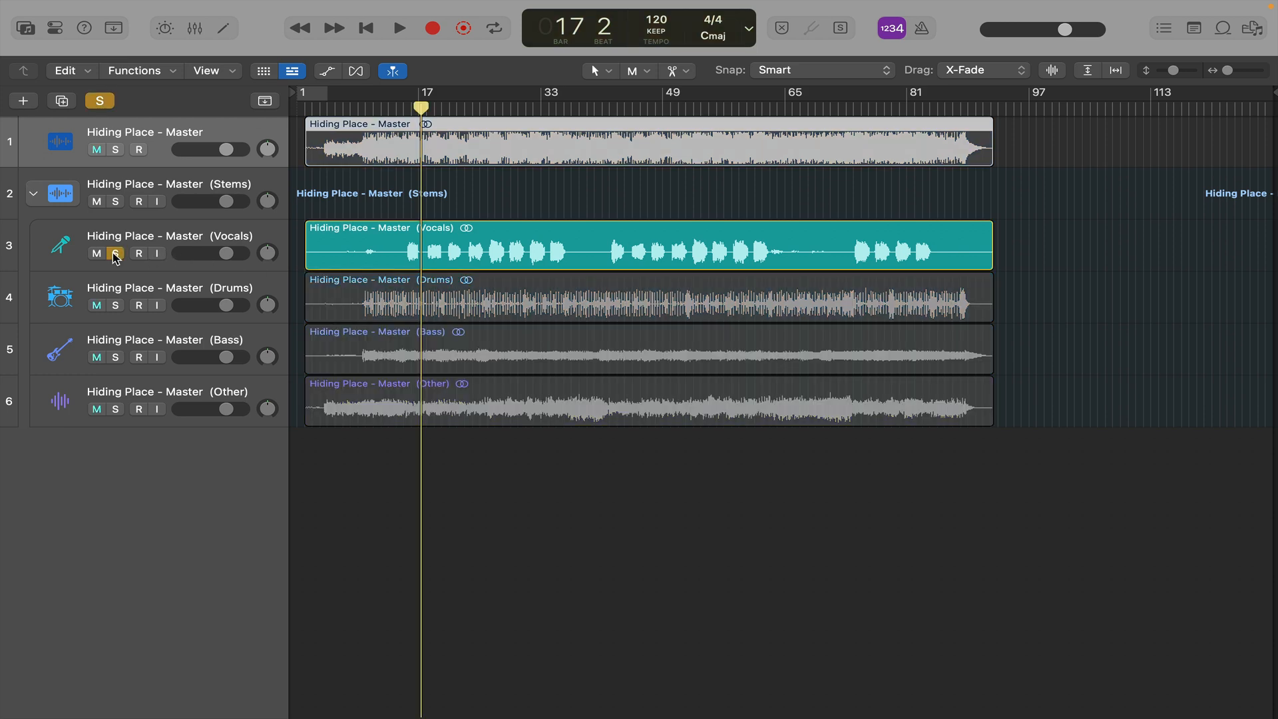
key(space)
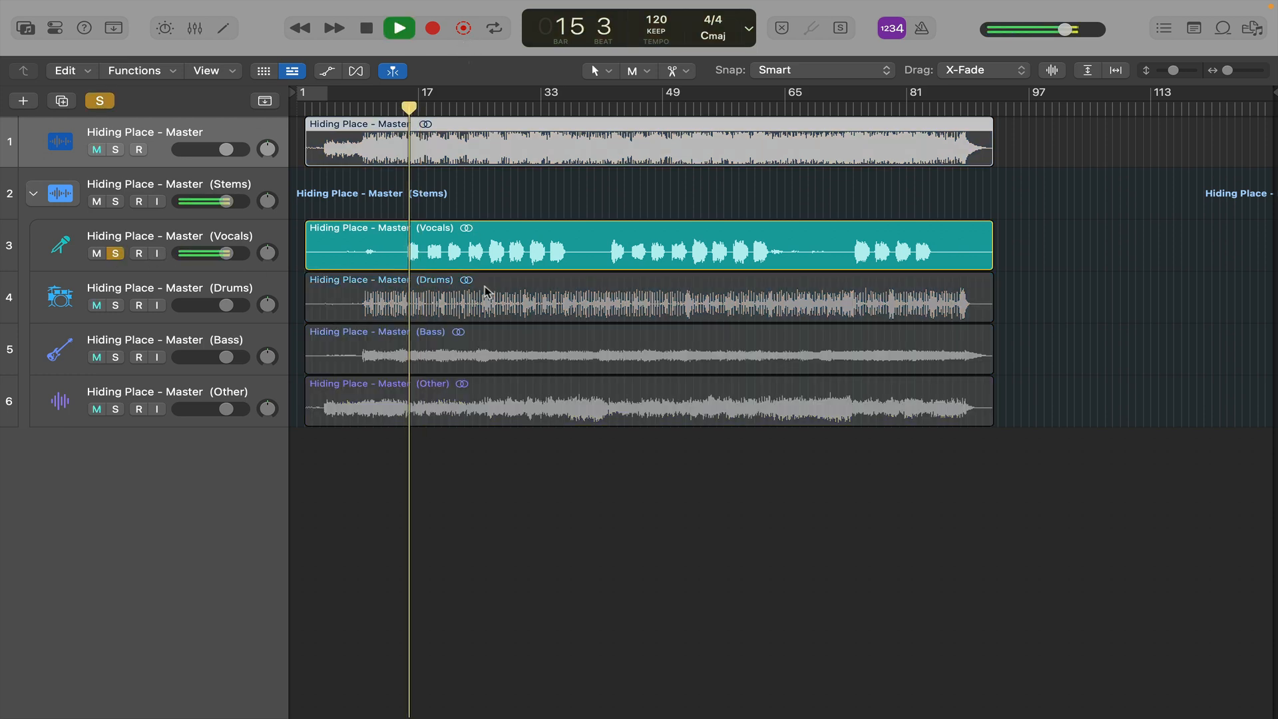
key(ctrl+Right)
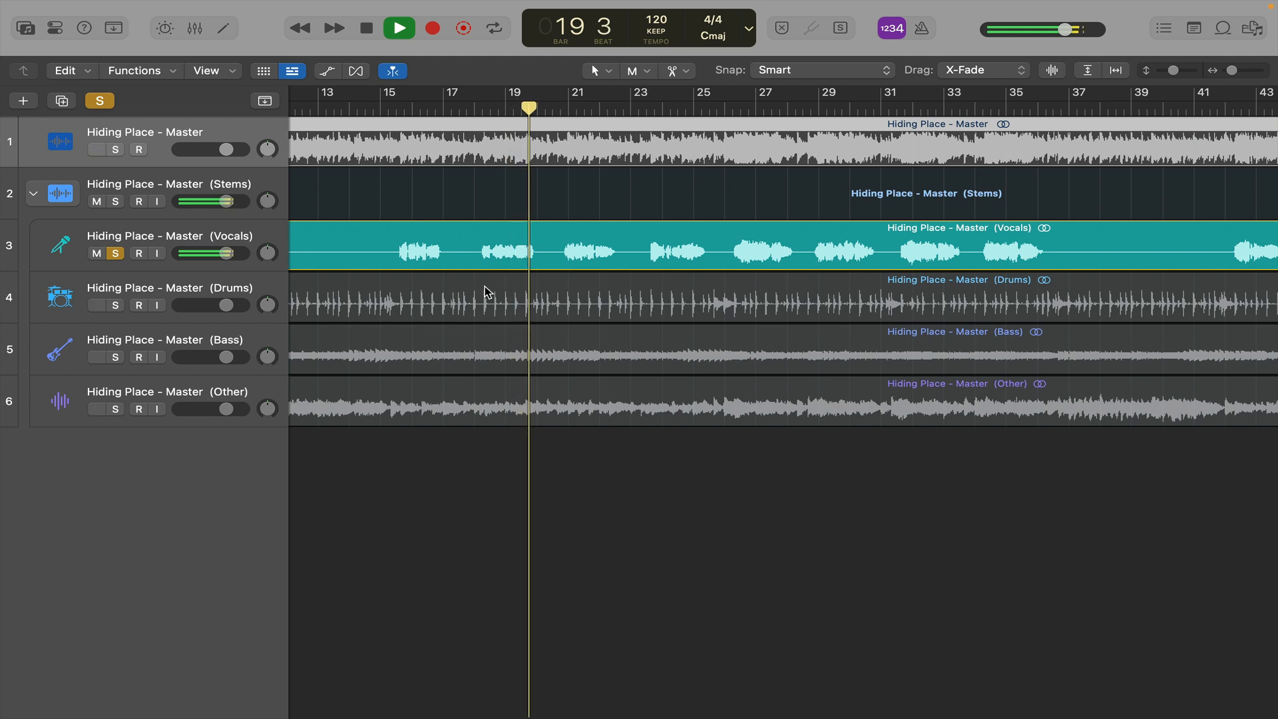
key(space)
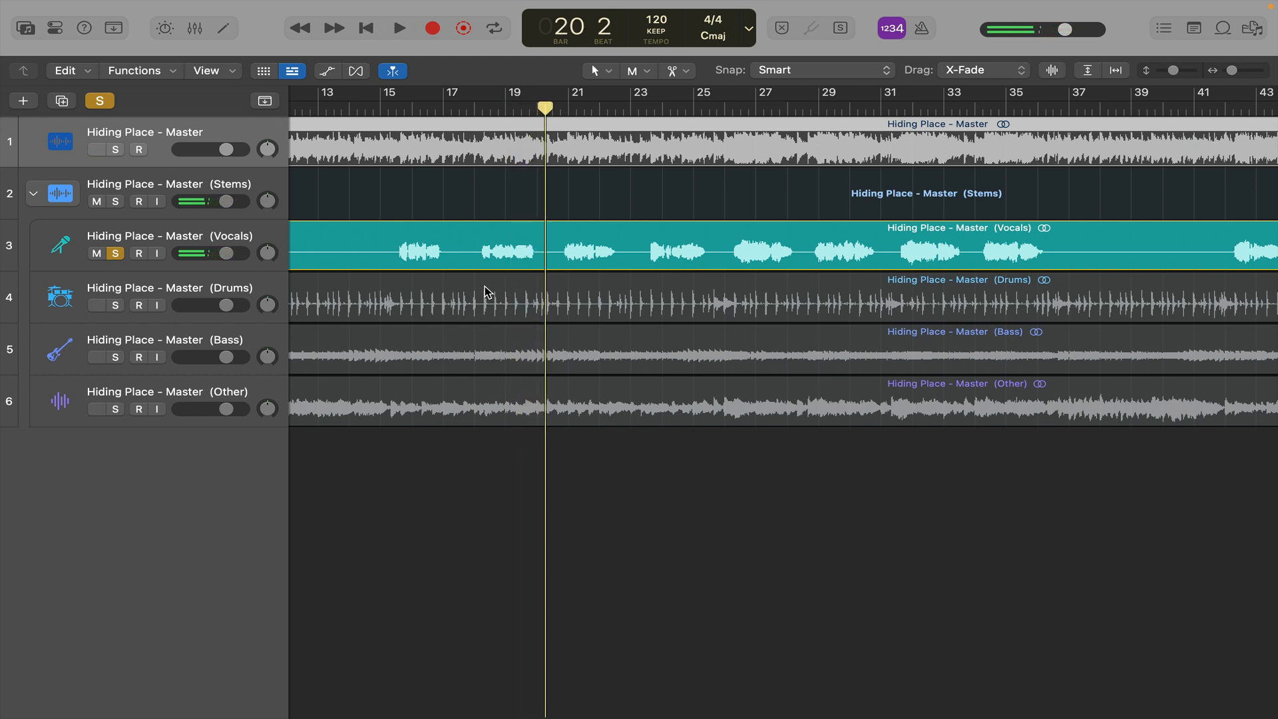
Audition the soloed Vocals from bar 18 and from later in the song, re-toggling its solo once.
click(481, 108)
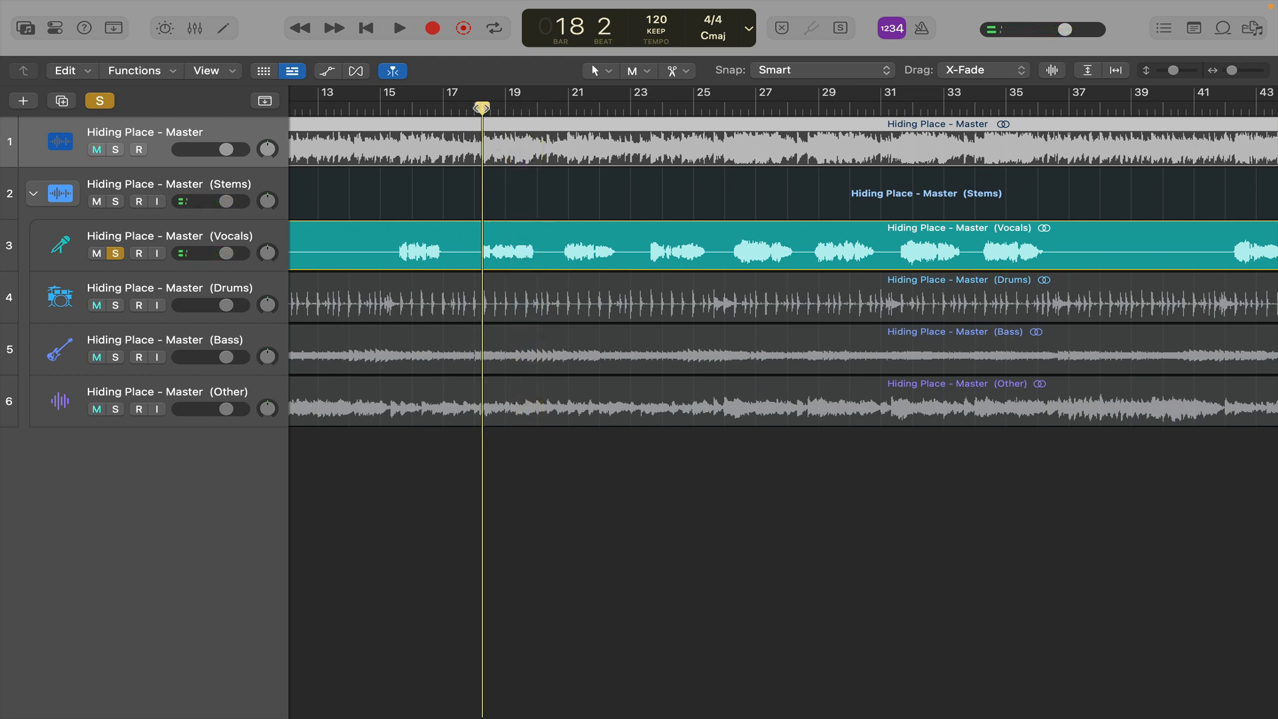
key(space)
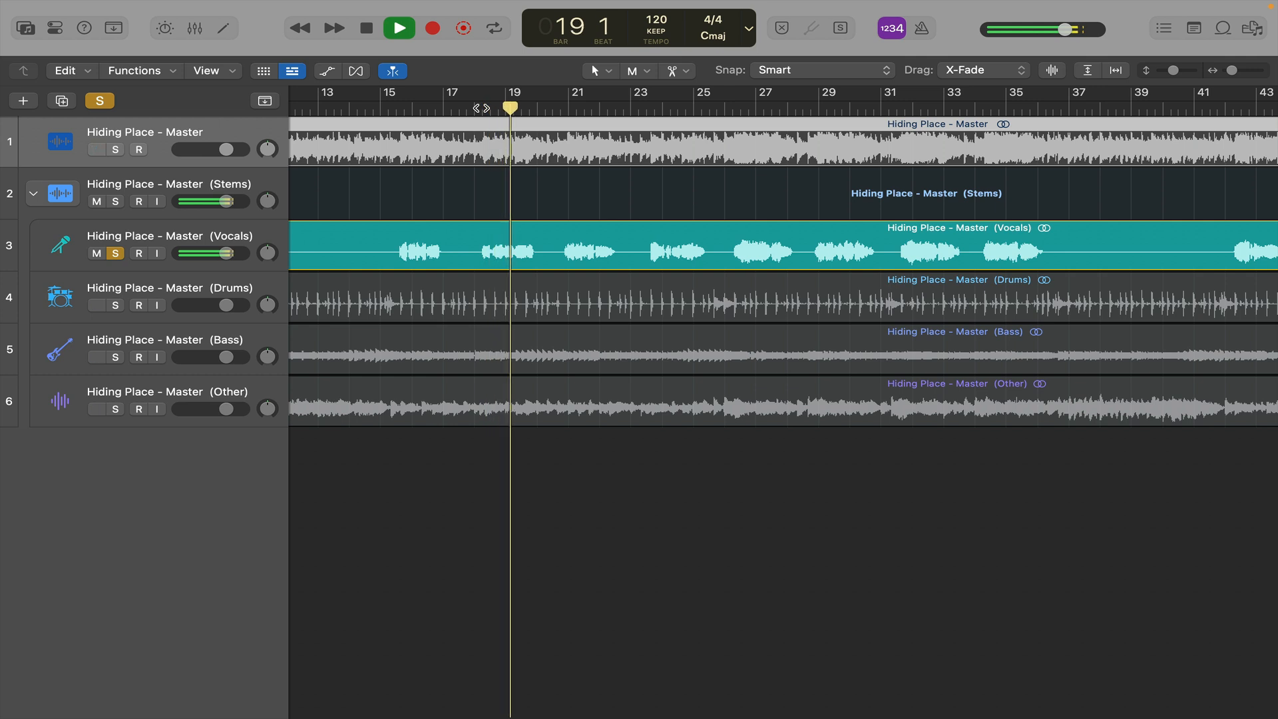
key(space)
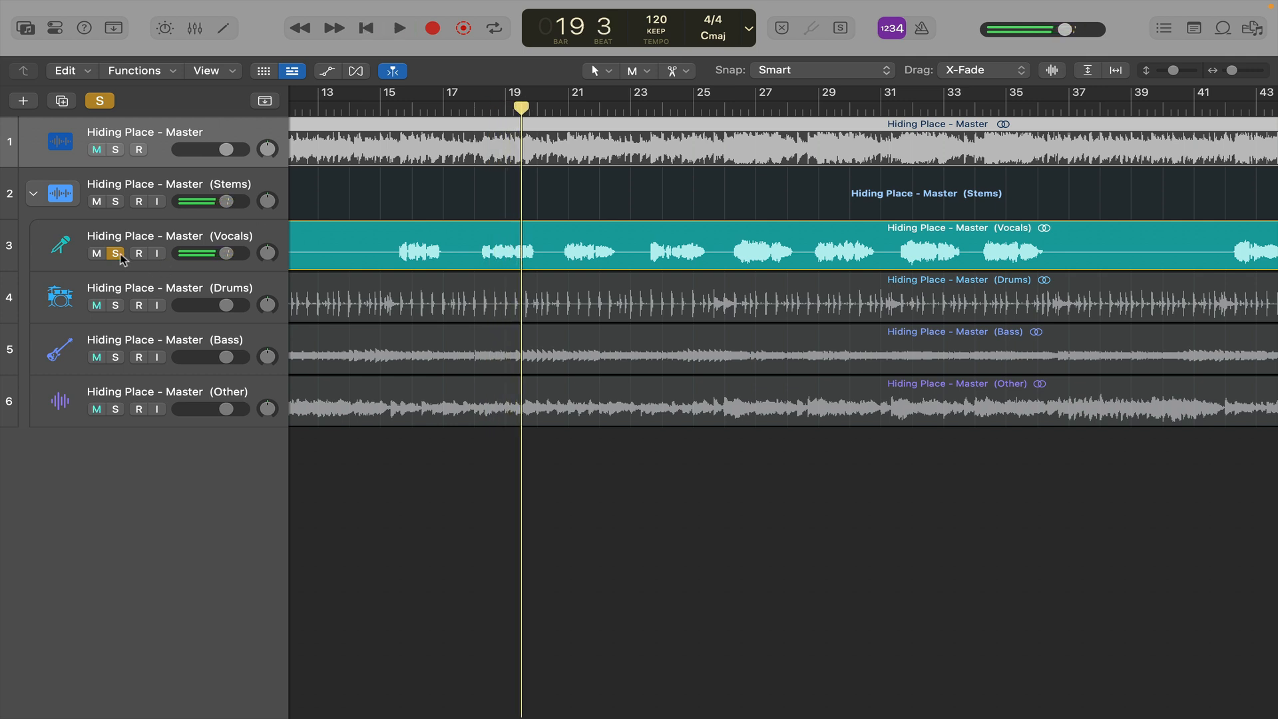
click(118, 252)
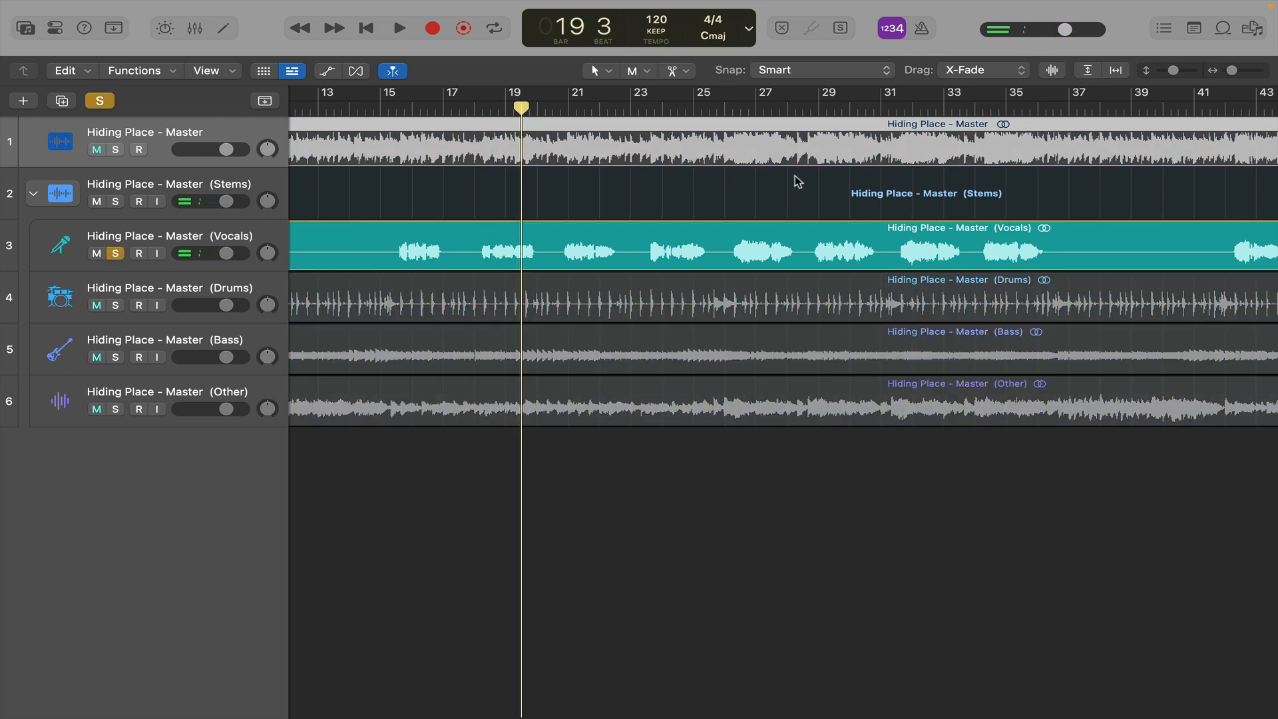
double_click(814, 110)
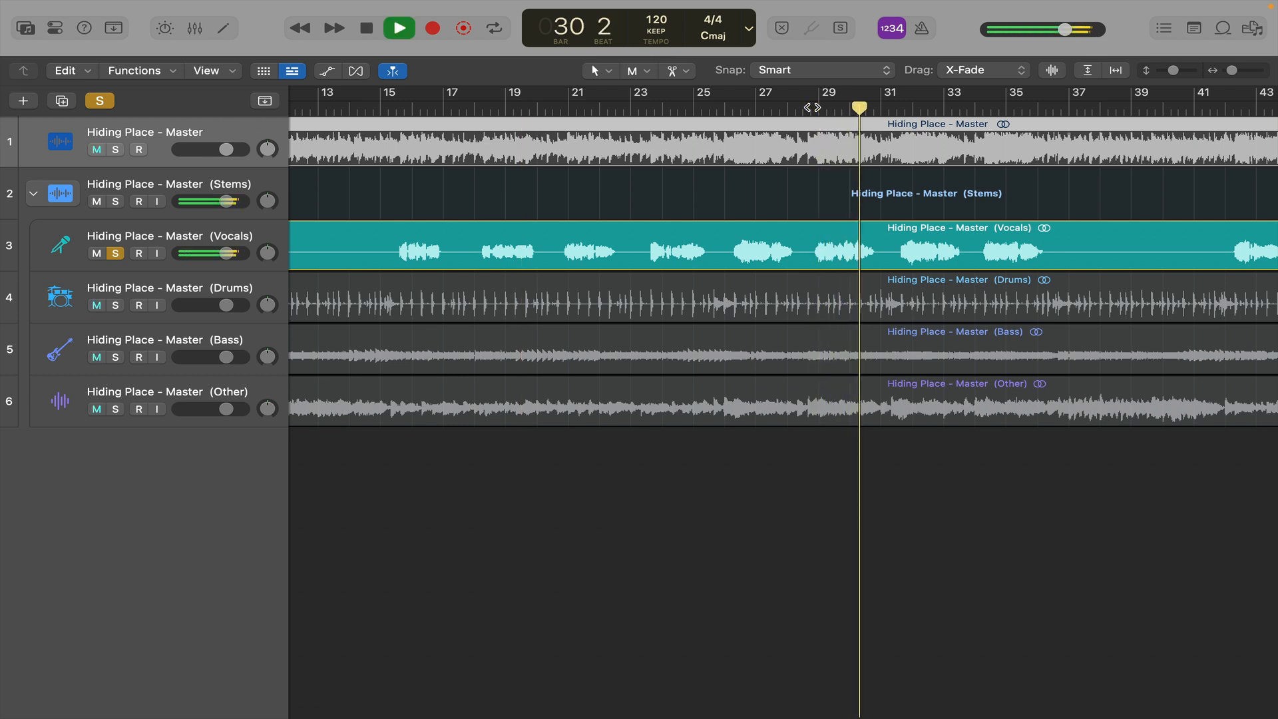
key(space)
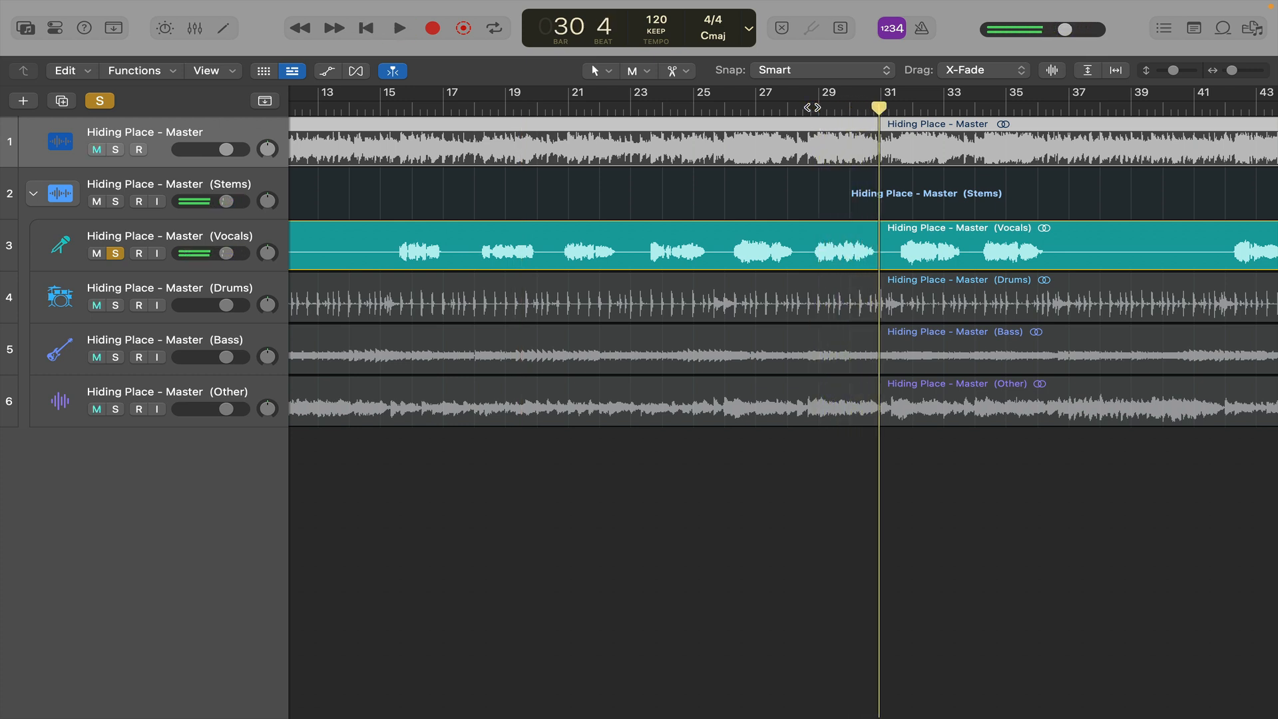
Swap the solo from Vocals to Drums, listen, then unsolo Drums.
click(116, 254)
click(115, 304)
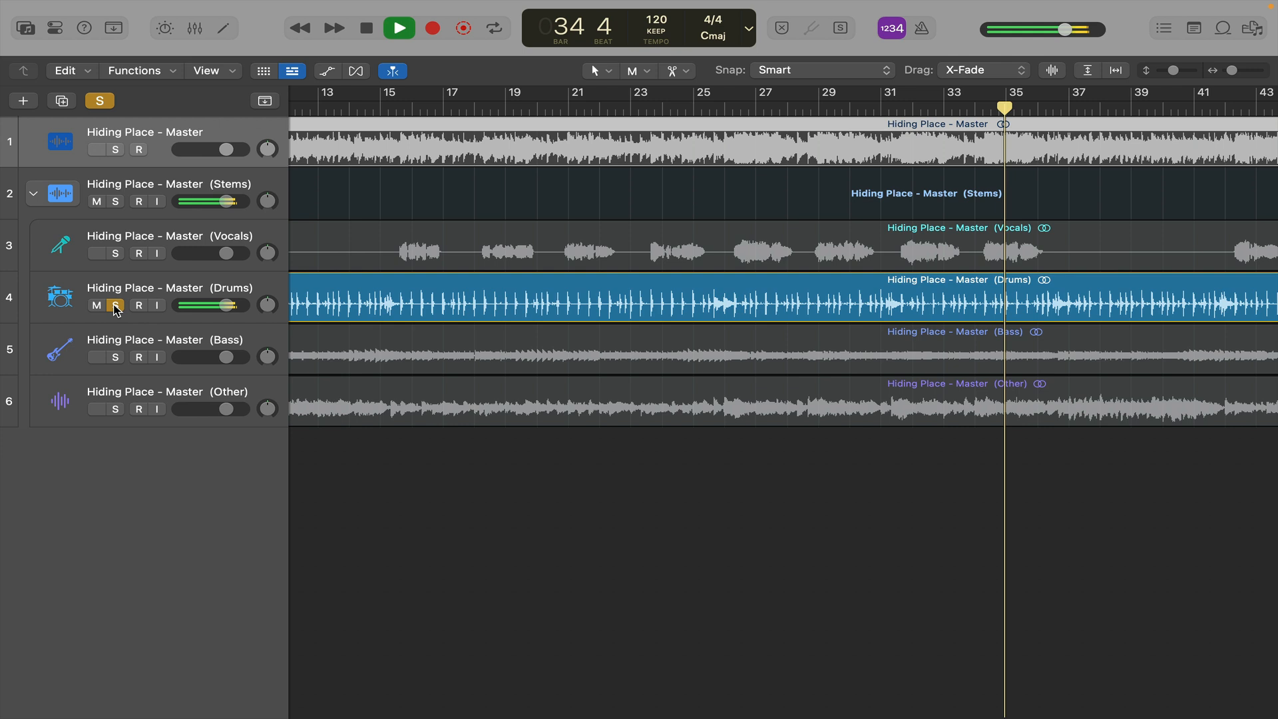
key(space)
click(116, 306)
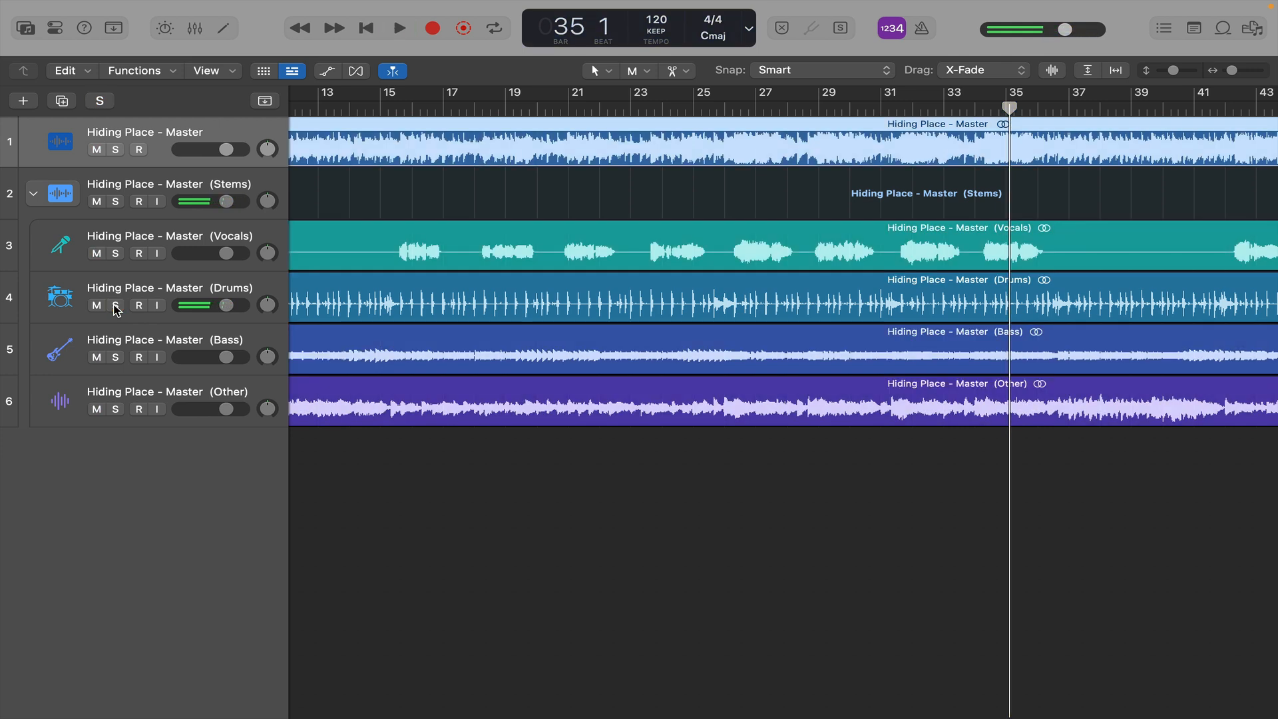
Solo the Bass stem and audition it from bar 17, then clear its solo.
click(115, 357)
key(space)
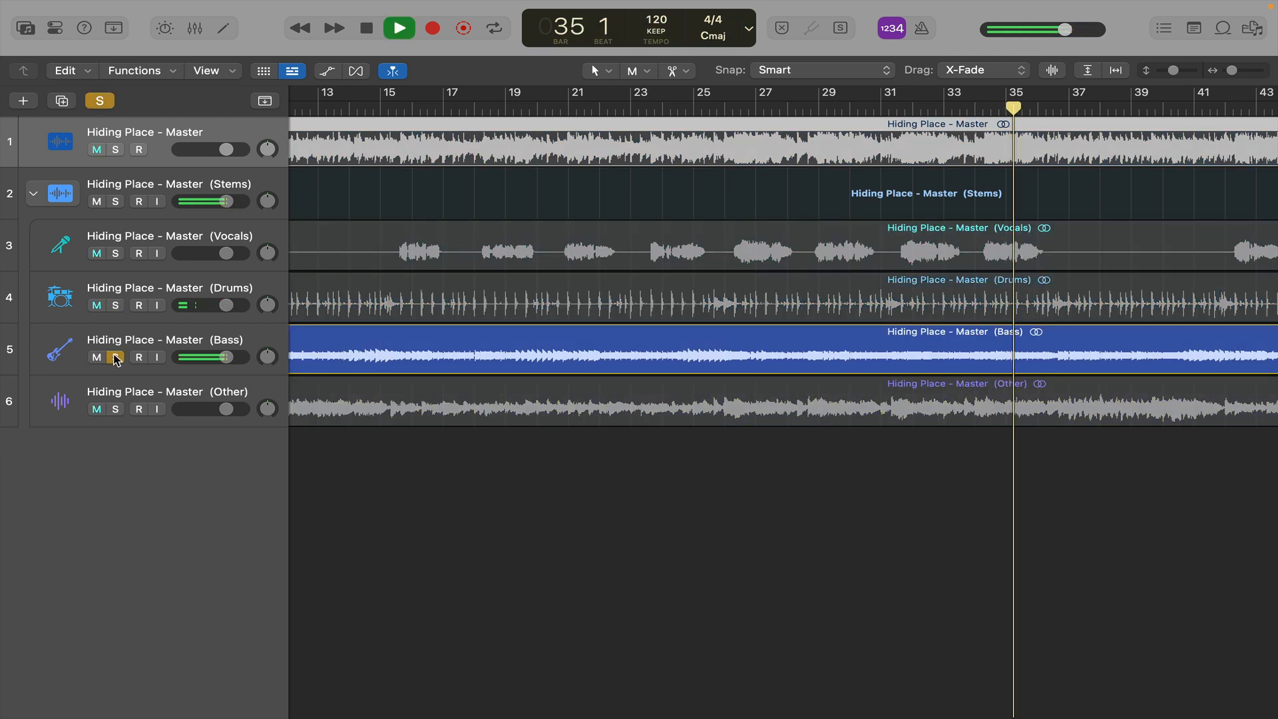
click(445, 108)
key(space)
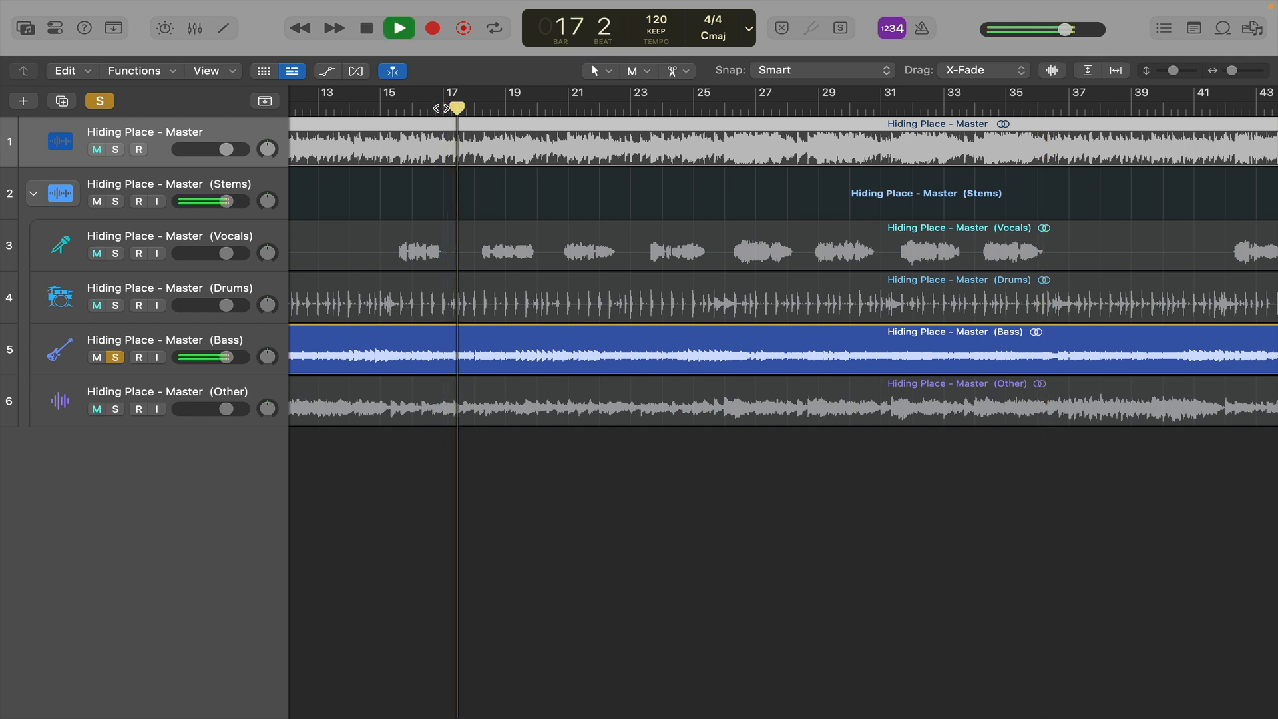
key(space)
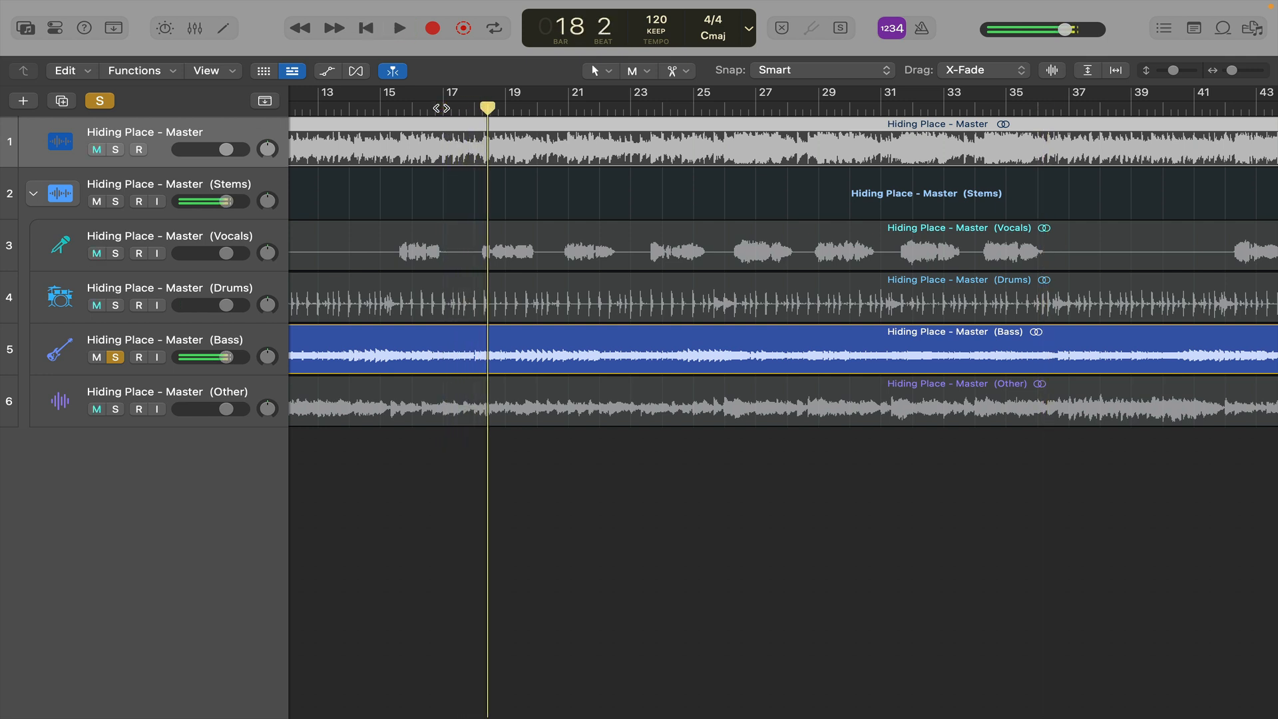
click(115, 357)
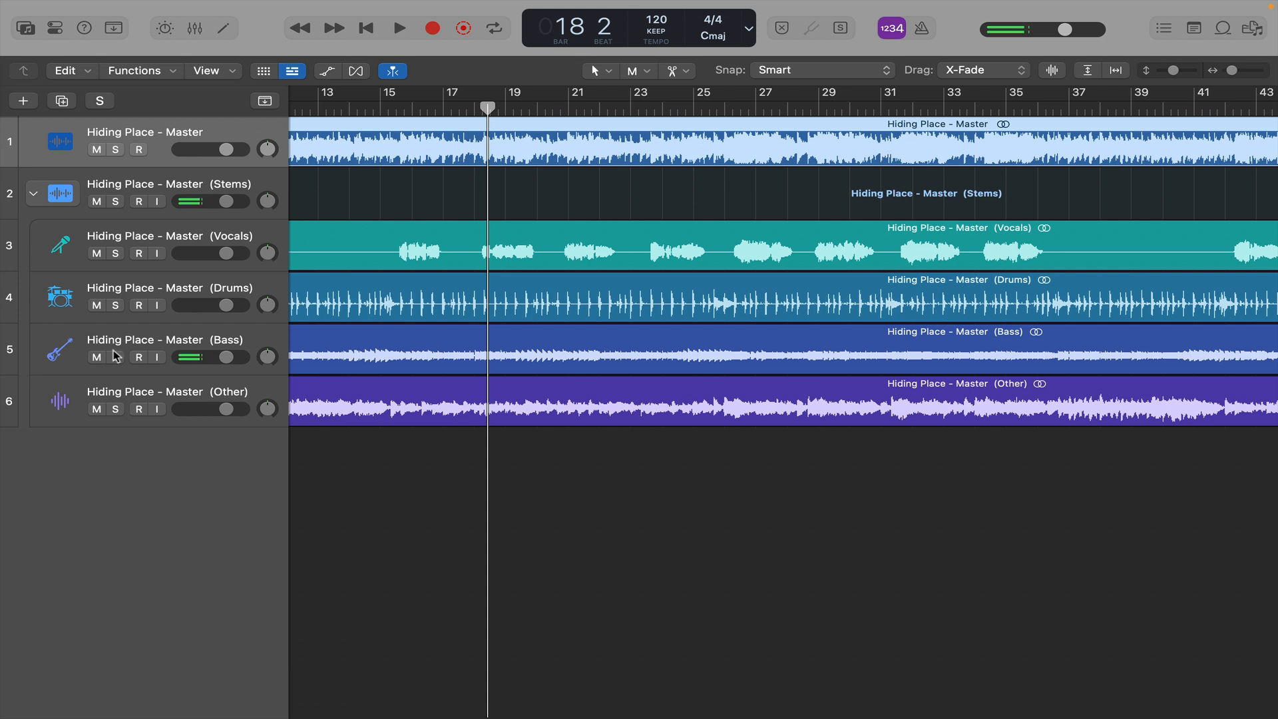
Solo Drums, Bass and Other together and play the vocal-free mix, including from bar 15.
drag(116, 306, 115, 410)
key(space)
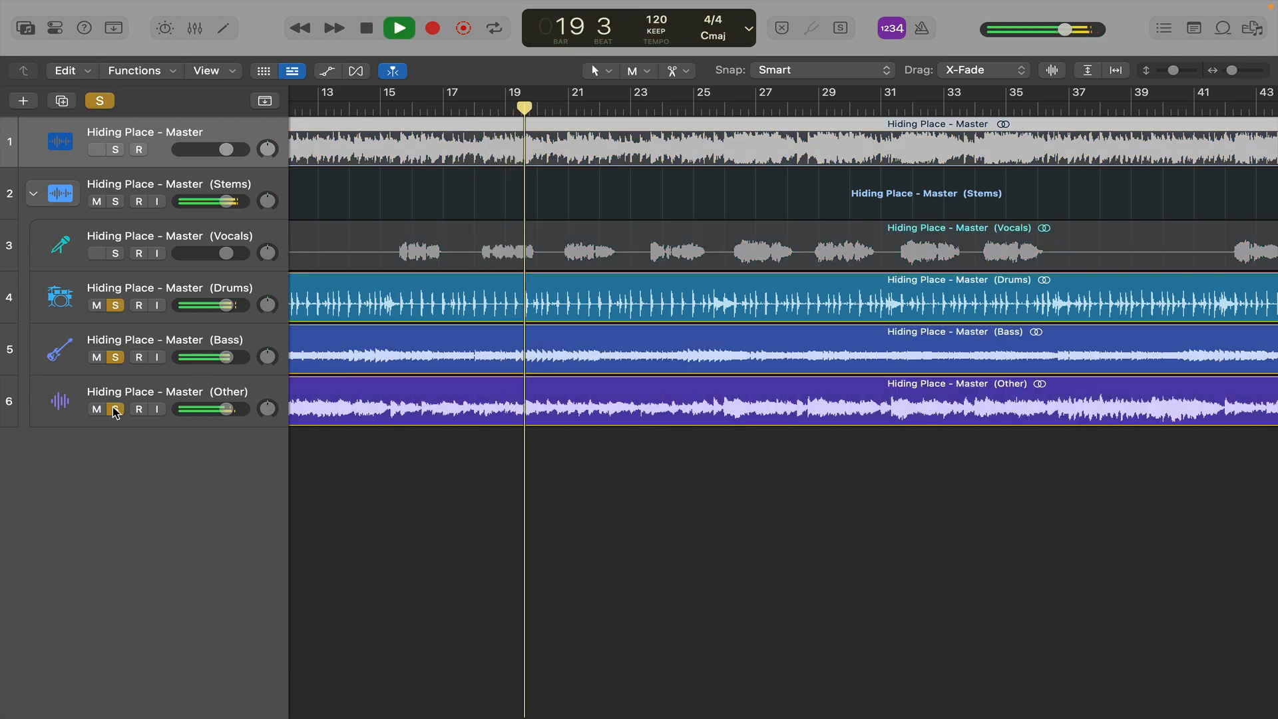
key(space)
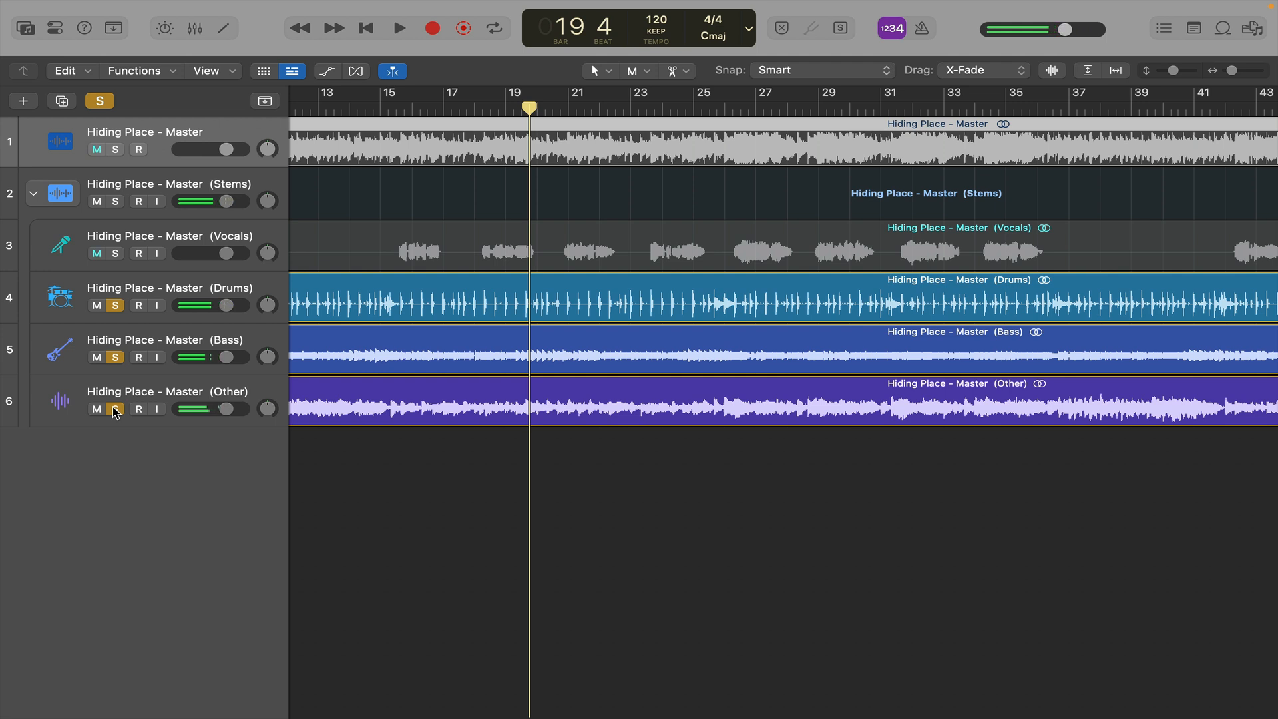
key(space)
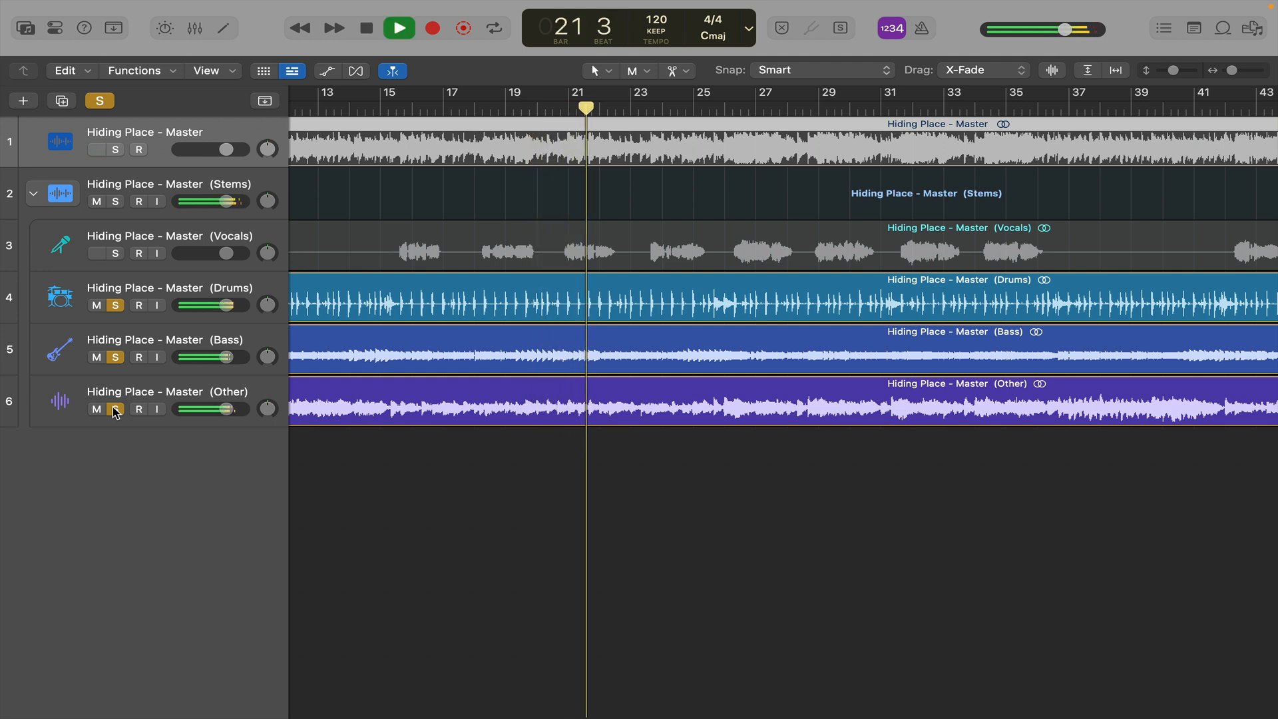
key(space)
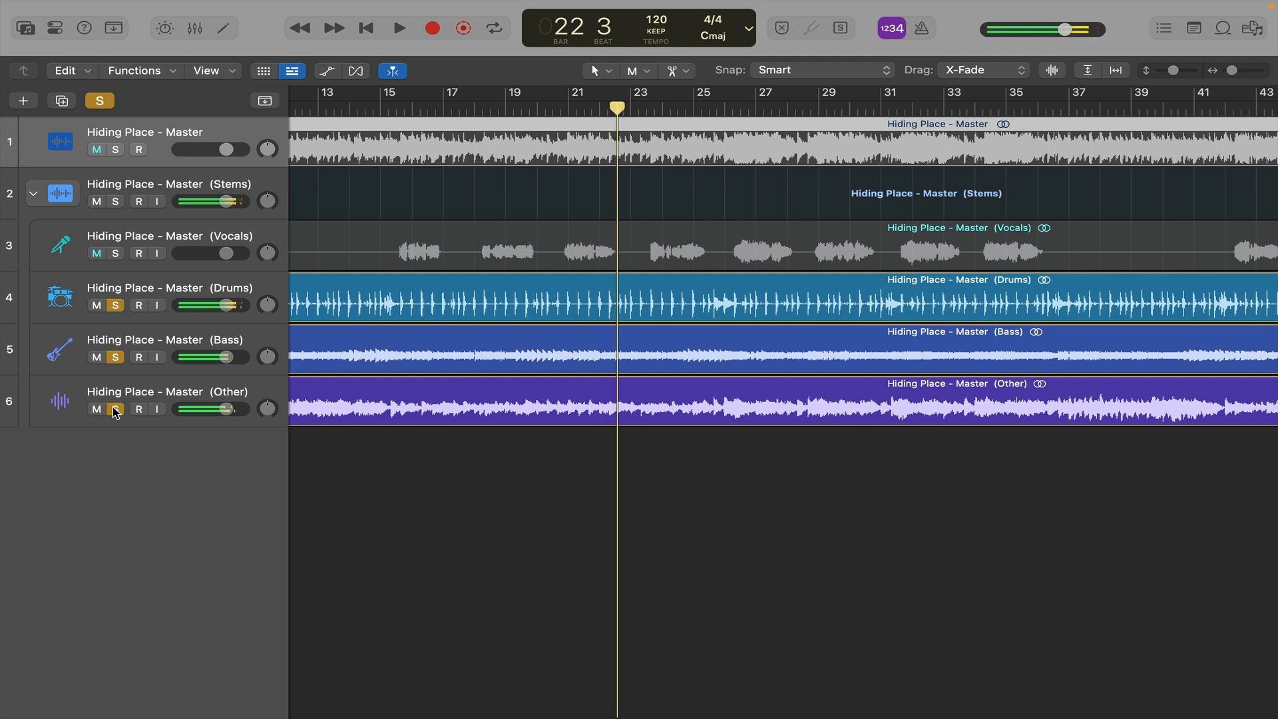
click(396, 113)
key(space)
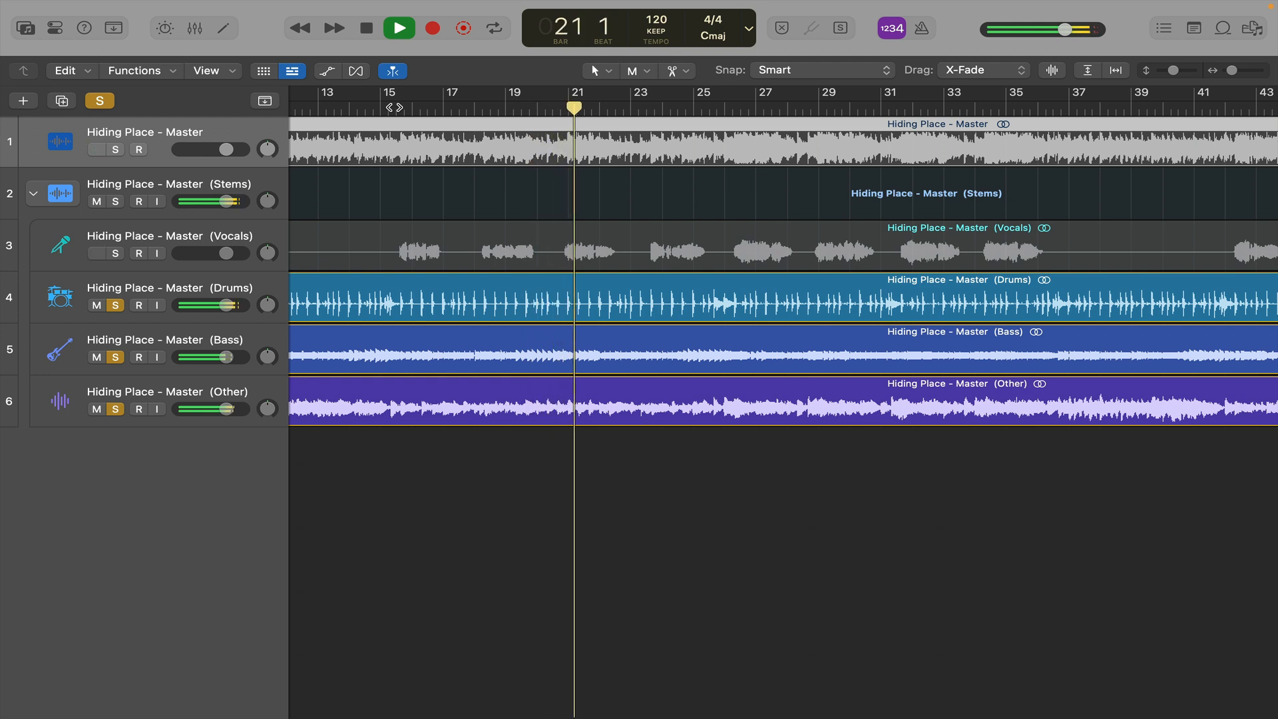
key(space)
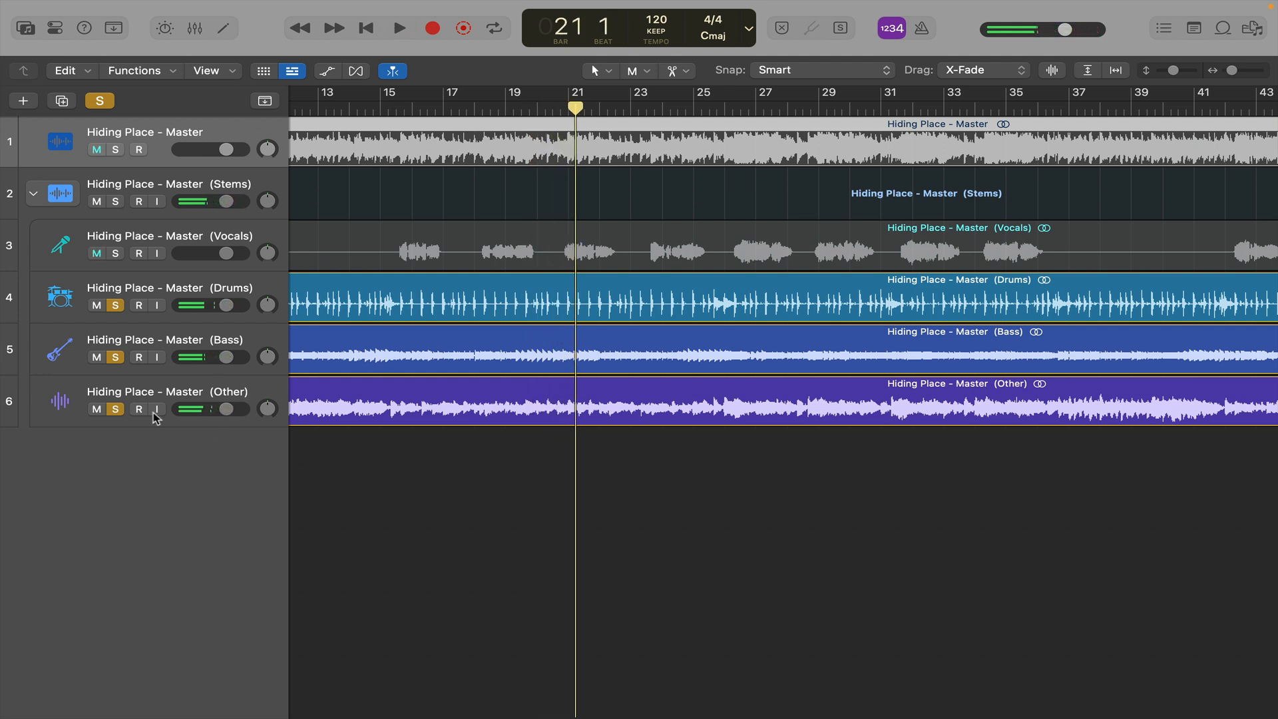
Clear the solos on Drums, Bass and Other and move the playhead to bar 14.
click(115, 306)
click(116, 358)
click(115, 409)
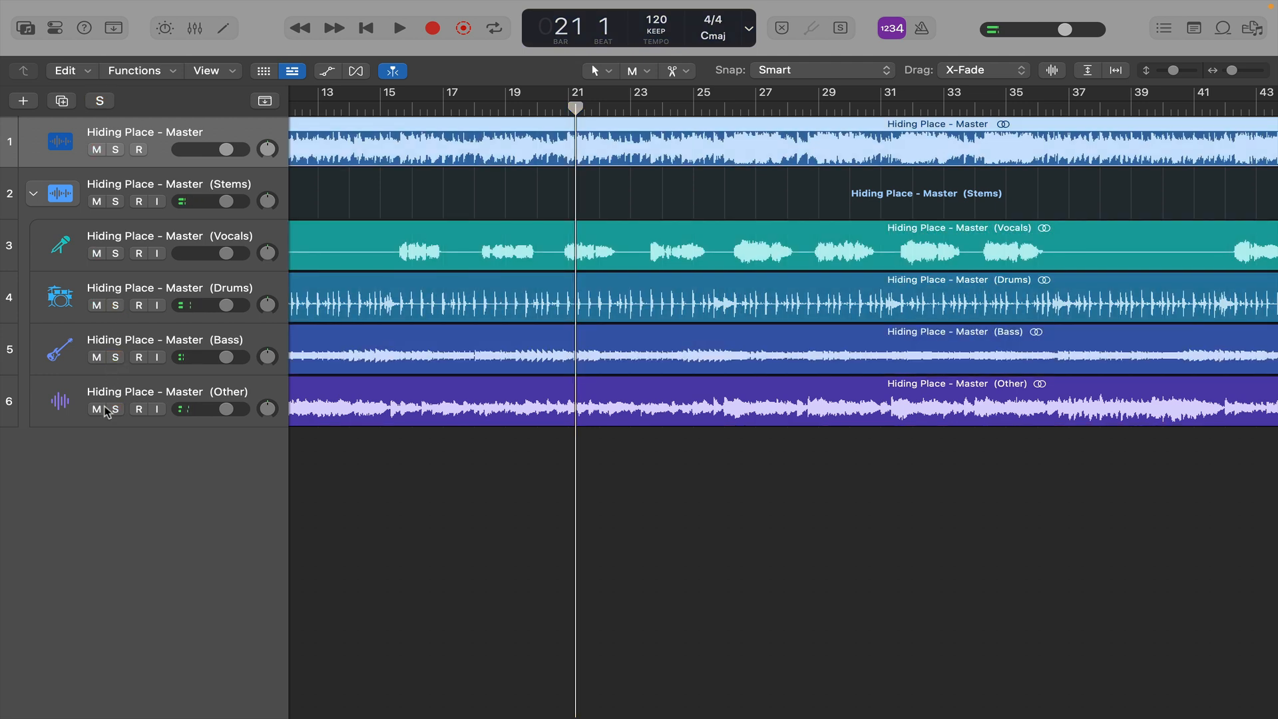
click(350, 107)
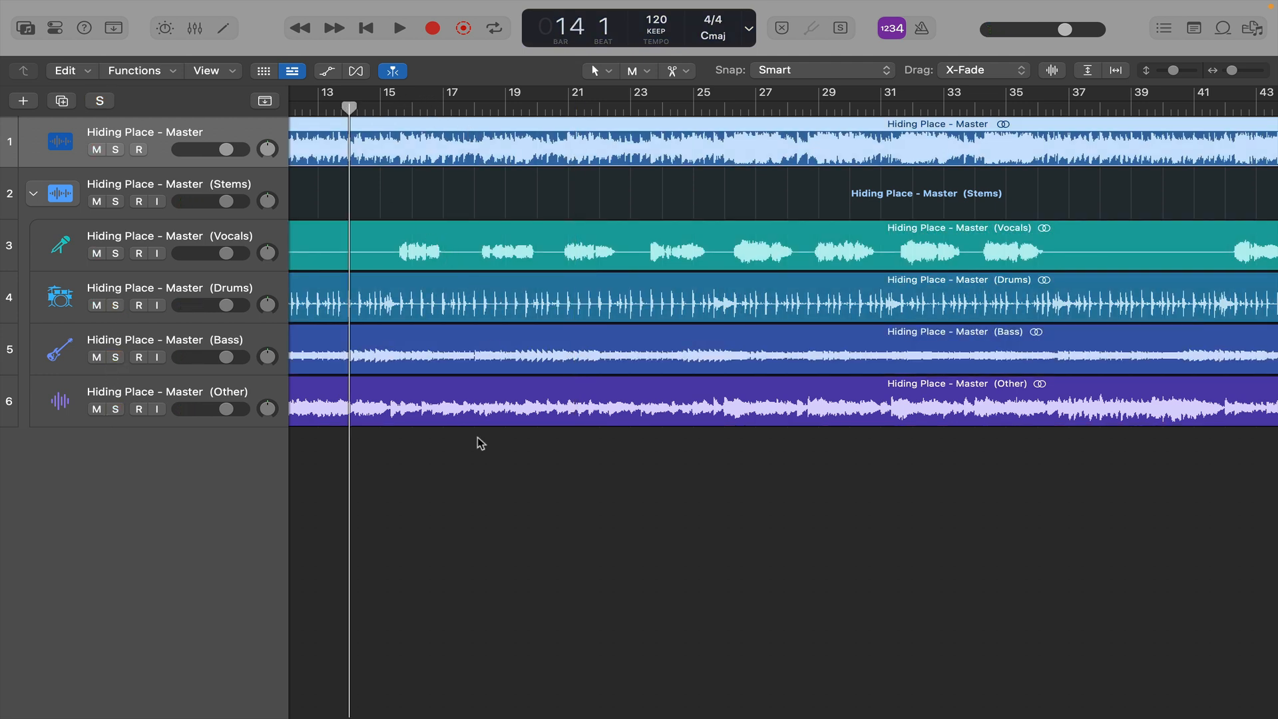
scroll(477, 436, left, 6)
scroll(477, 436, left, 6)
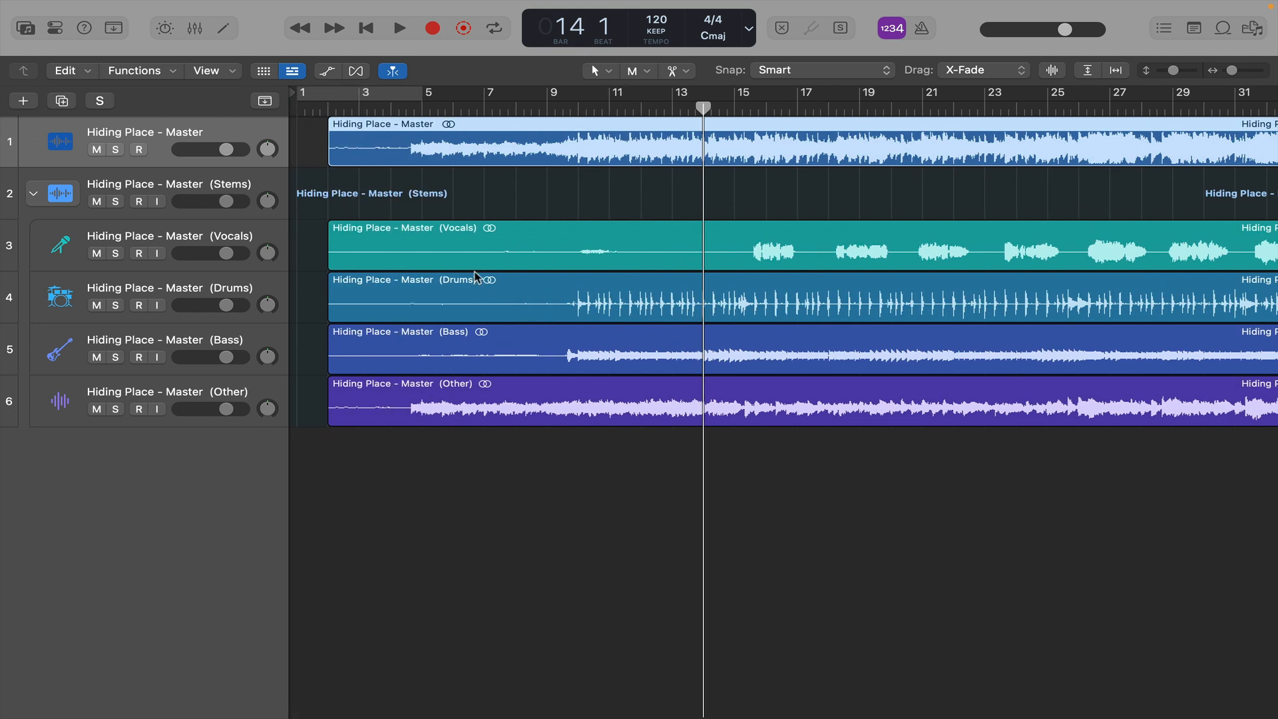
Solo the Other stem, play it alone, then clear its solo.
click(116, 411)
key(space)
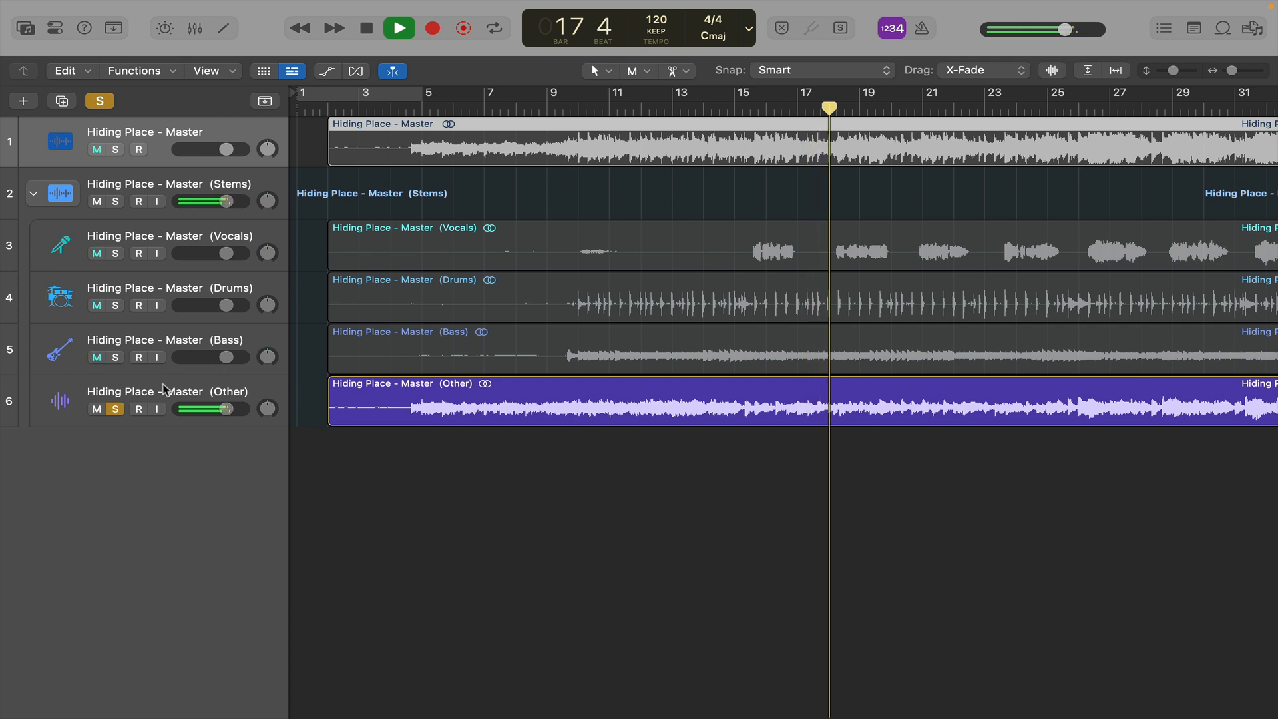
click(115, 408)
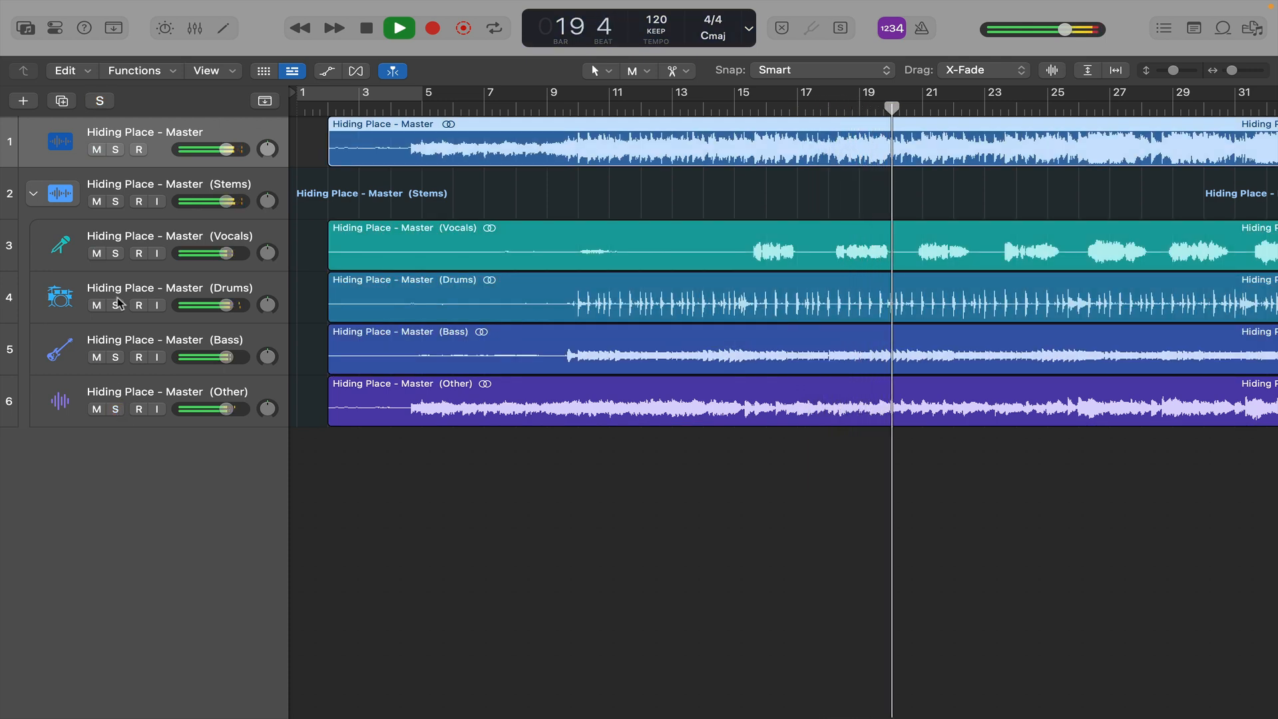
Mute the original master track, stop playback and mute the Vocals stem.
click(96, 149)
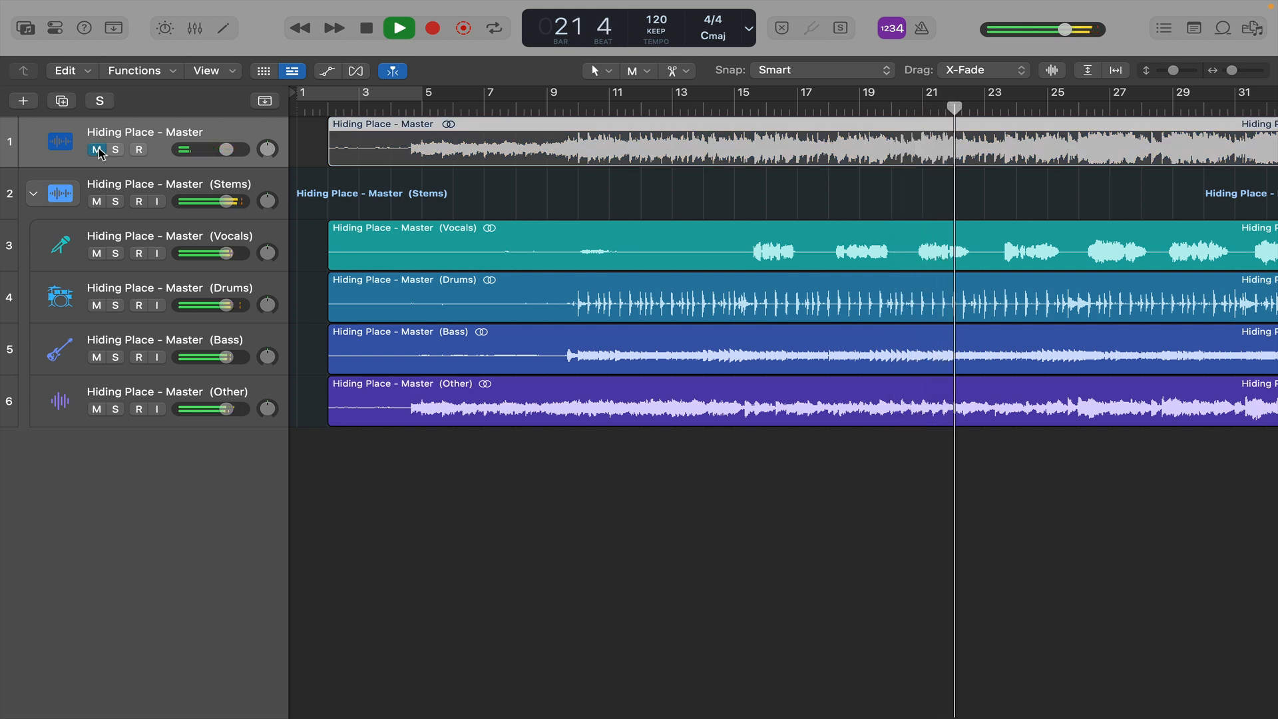
key(space)
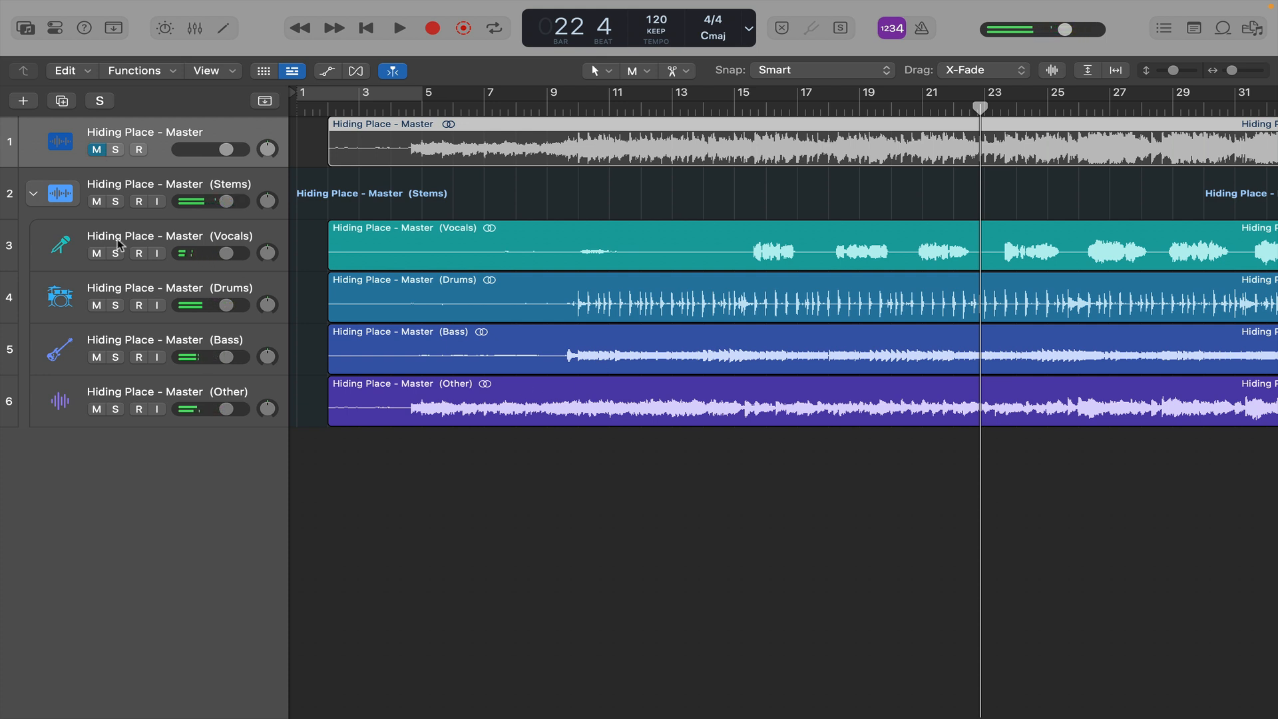
click(96, 253)
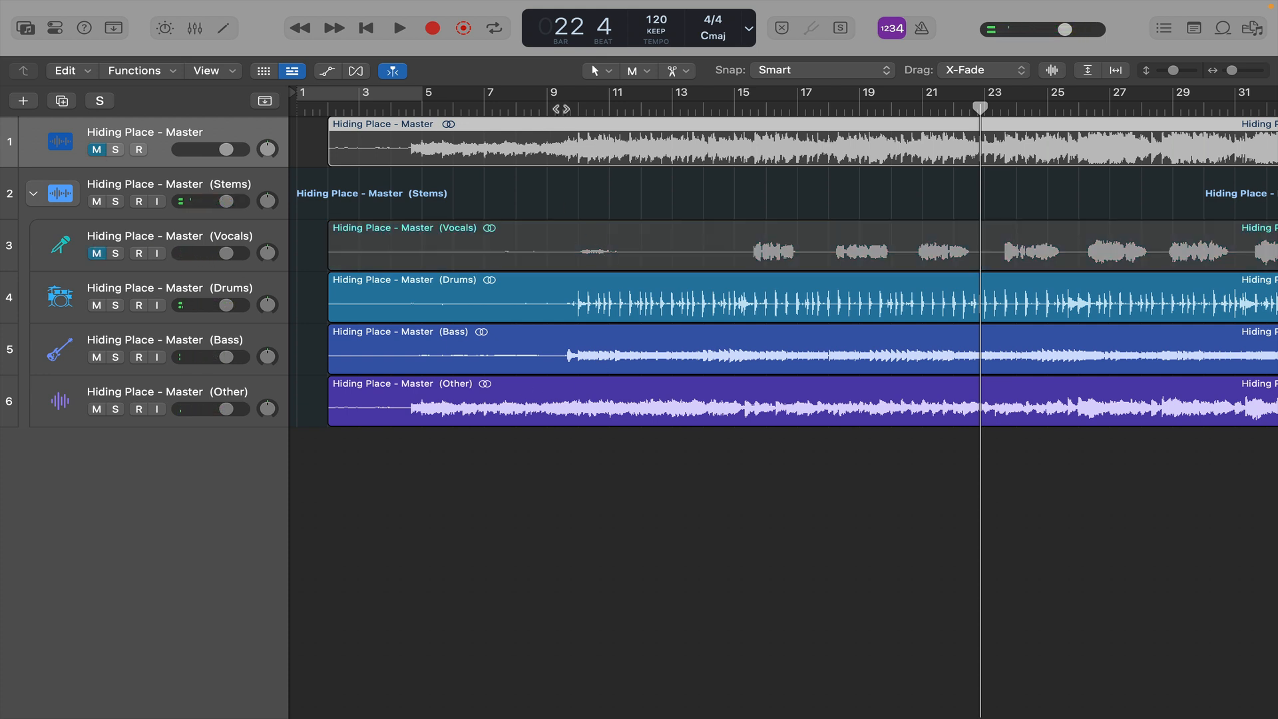
Play from bar 9 zoomed out to the whole song, then unmute the Vocals stem.
key(Return)
key(space)
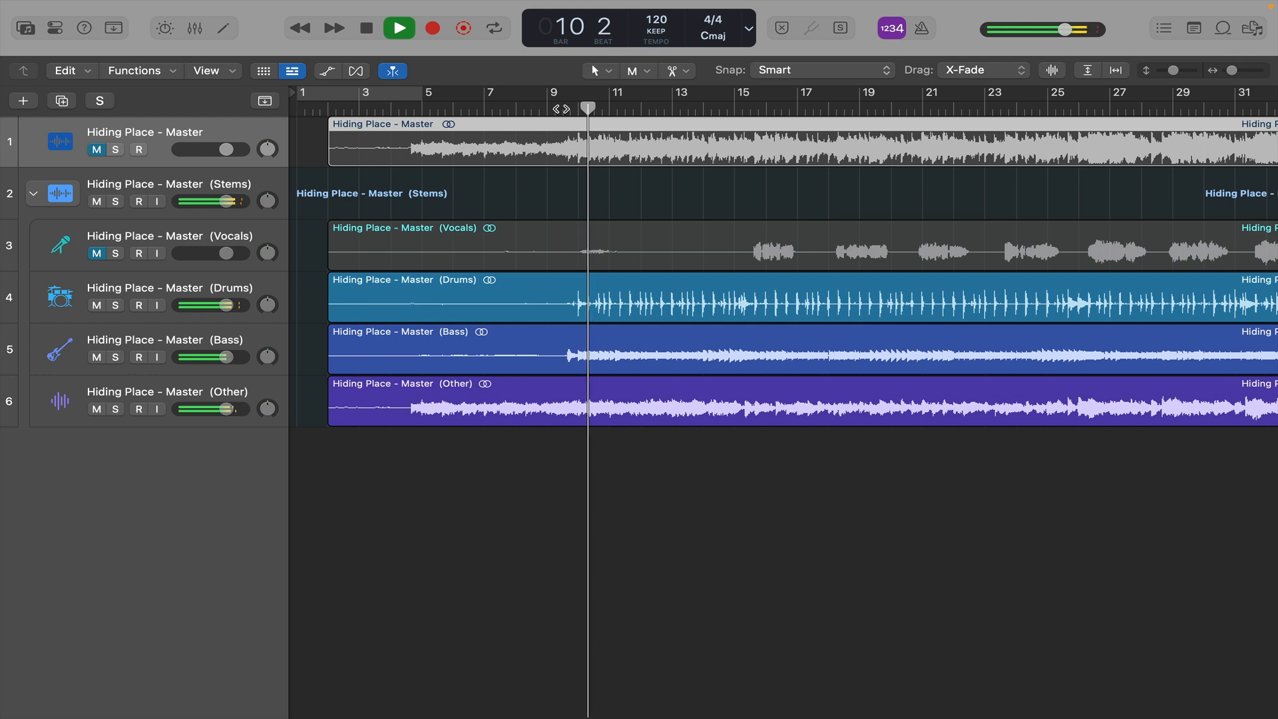
key(super+Left)
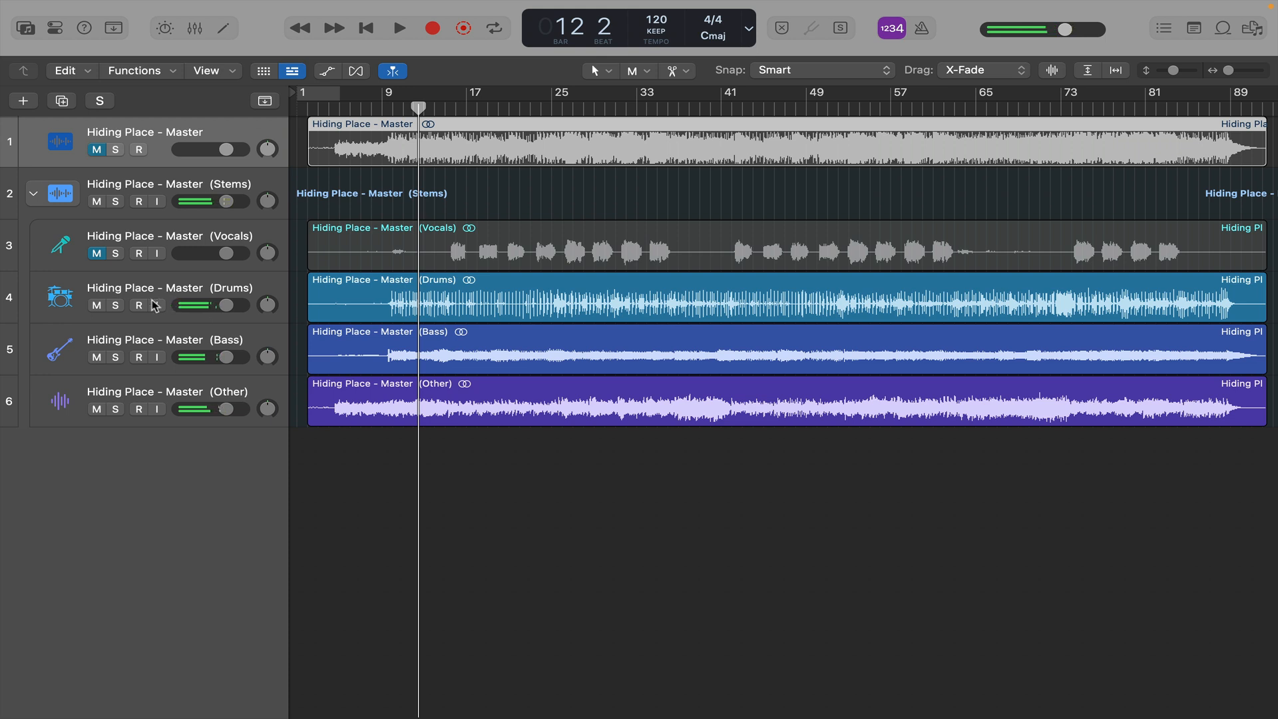
click(98, 254)
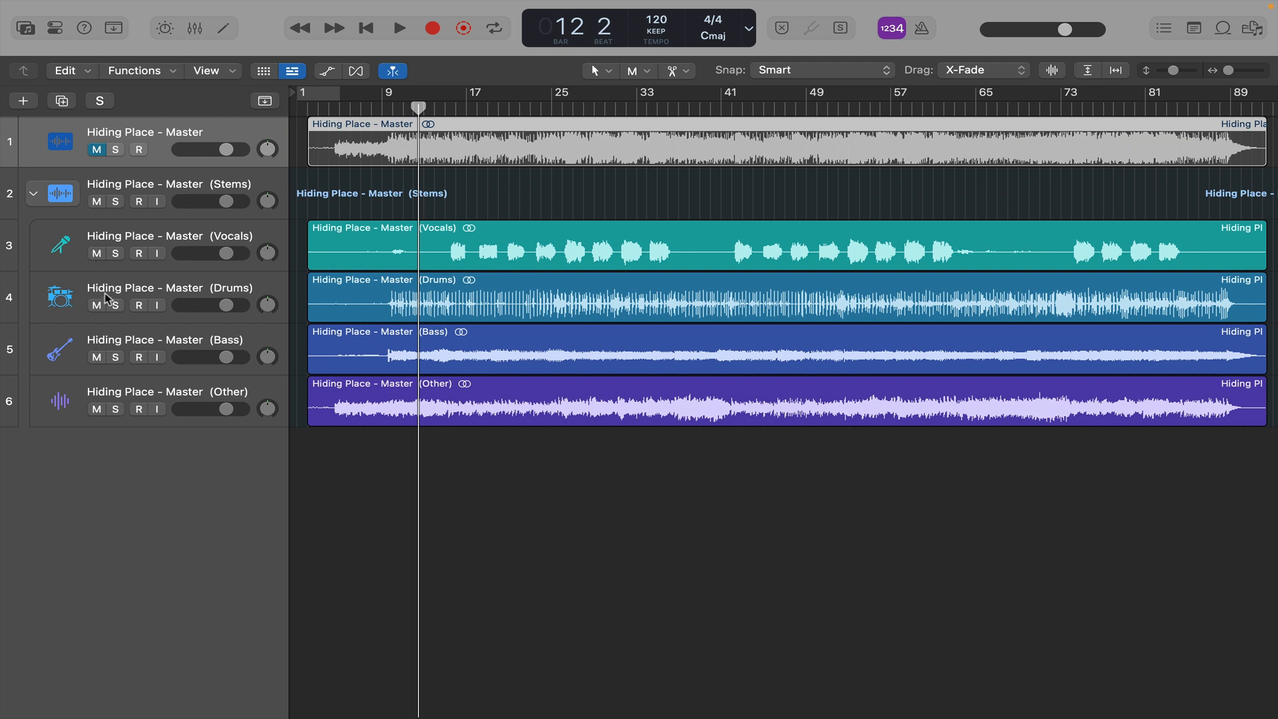
click(116, 306)
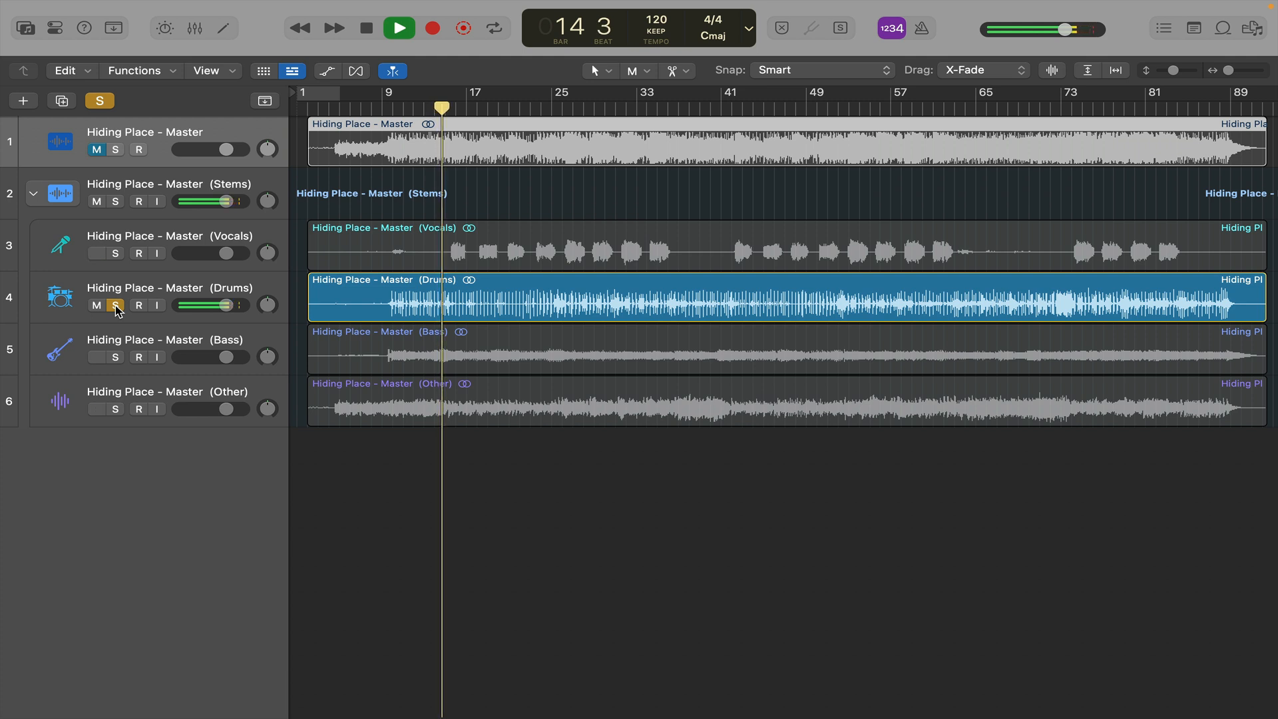
key(space)
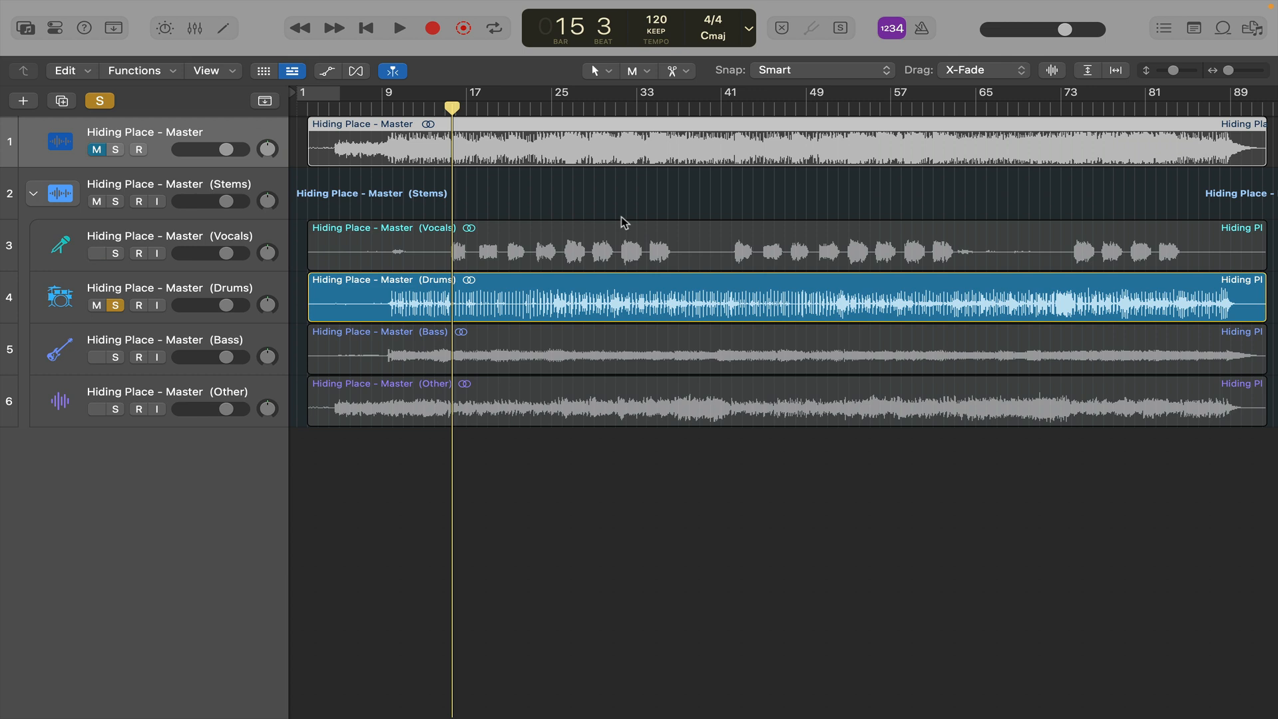
click(116, 305)
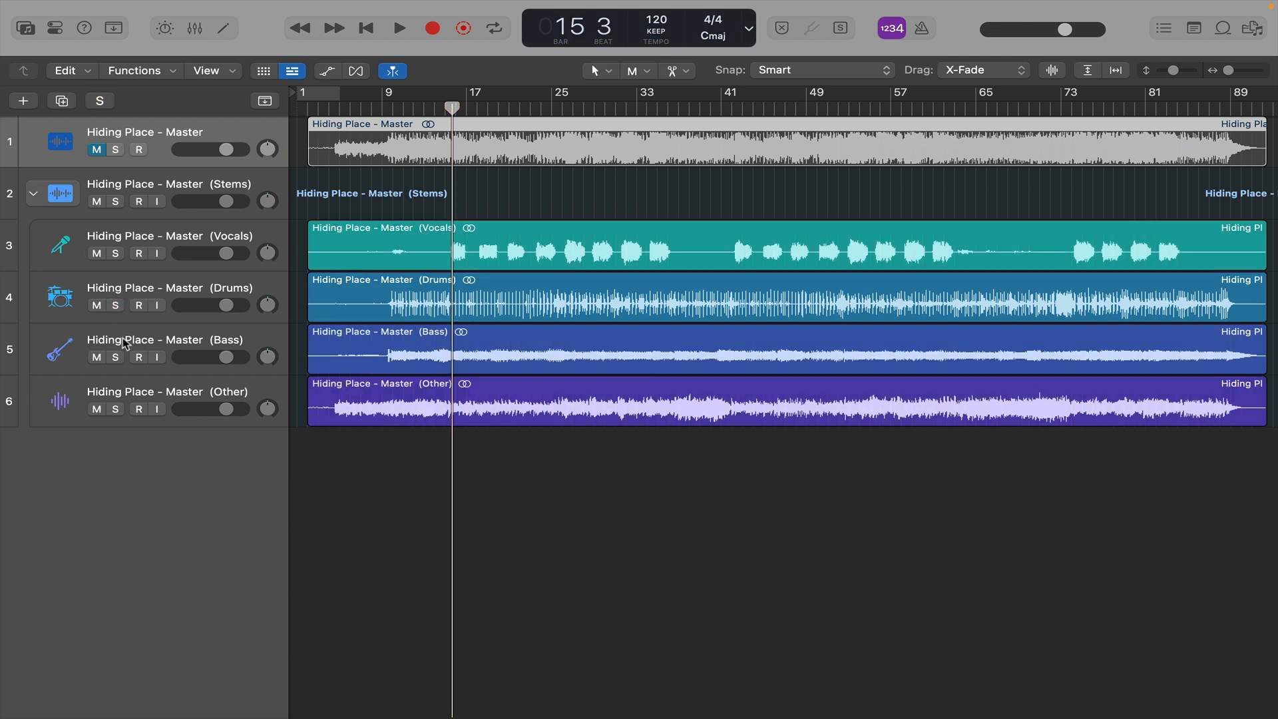
click(116, 358)
key(space)
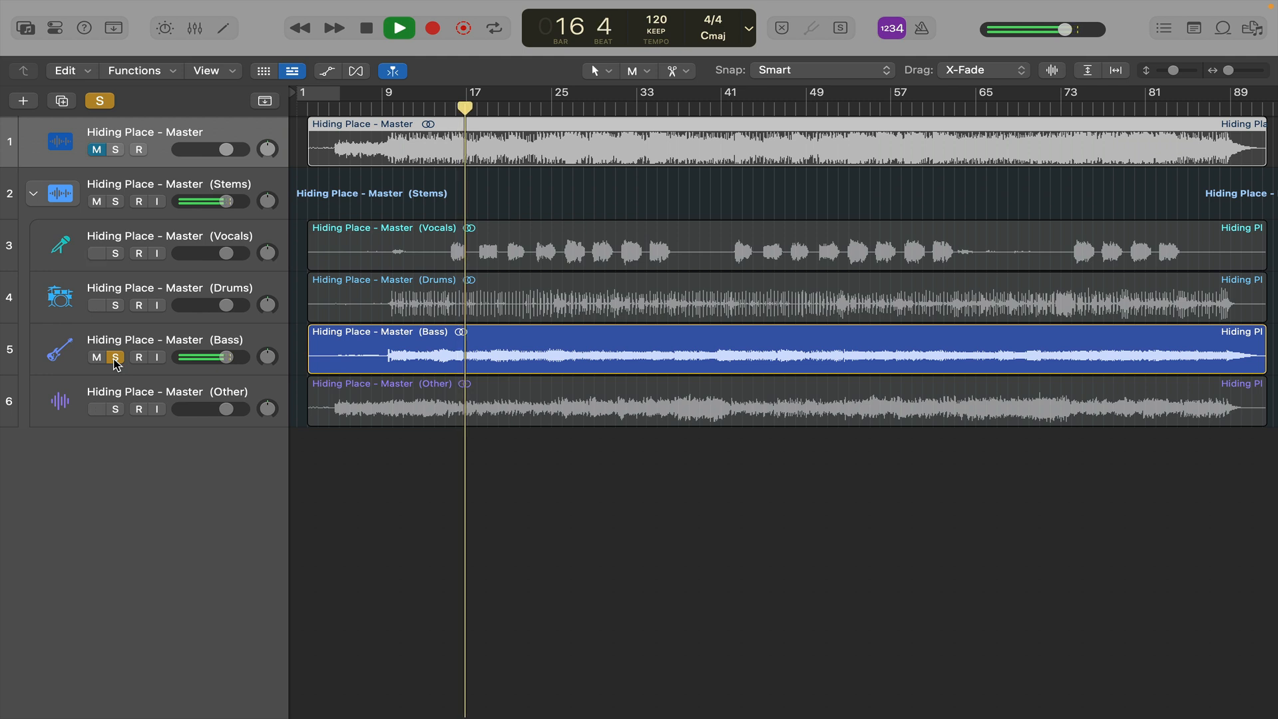
click(115, 357)
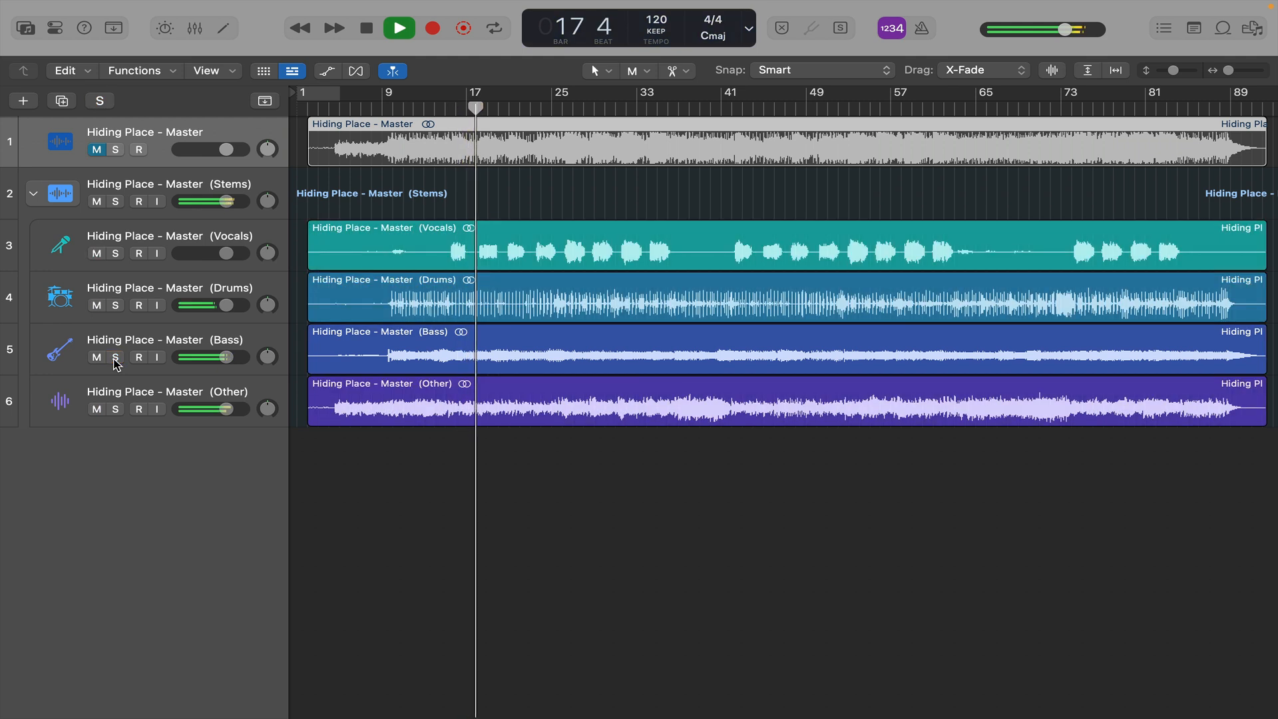
key(space)
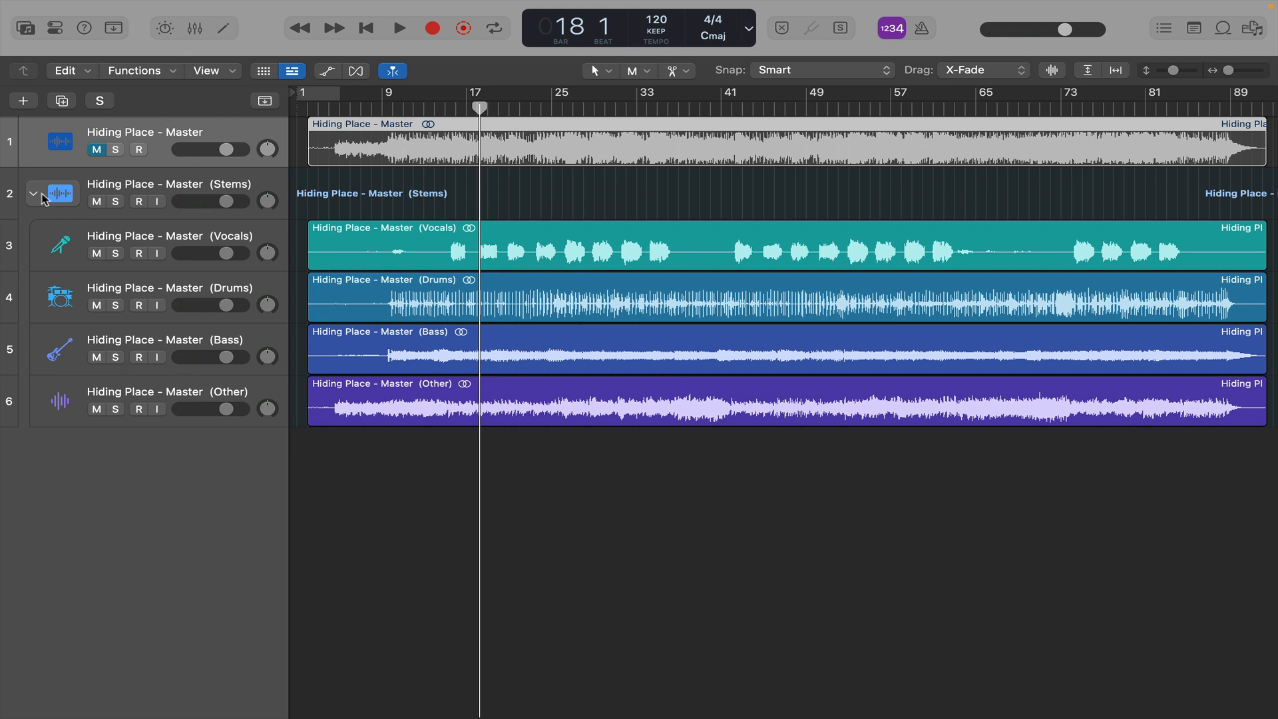
Collapse and delete the stems track stack, unmute the master and set the playhead to bar 2.
click(37, 194)
click(99, 150)
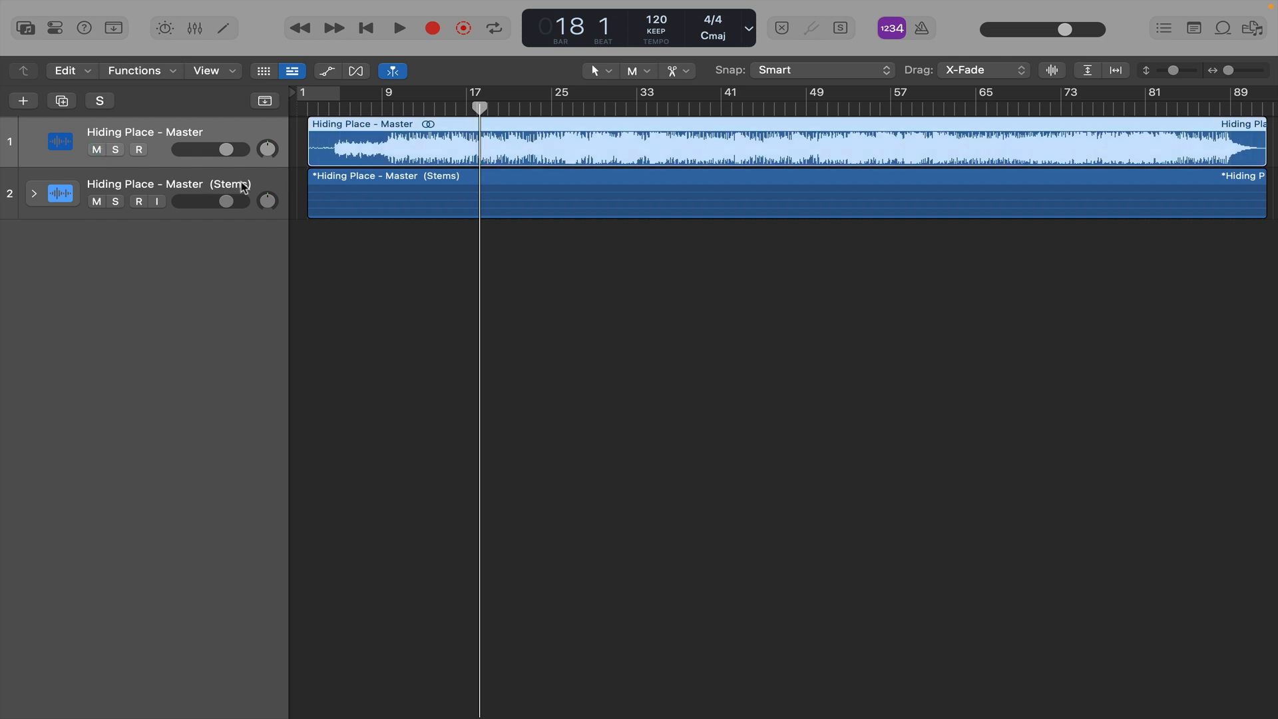
click(257, 186)
key(super+BackSpace)
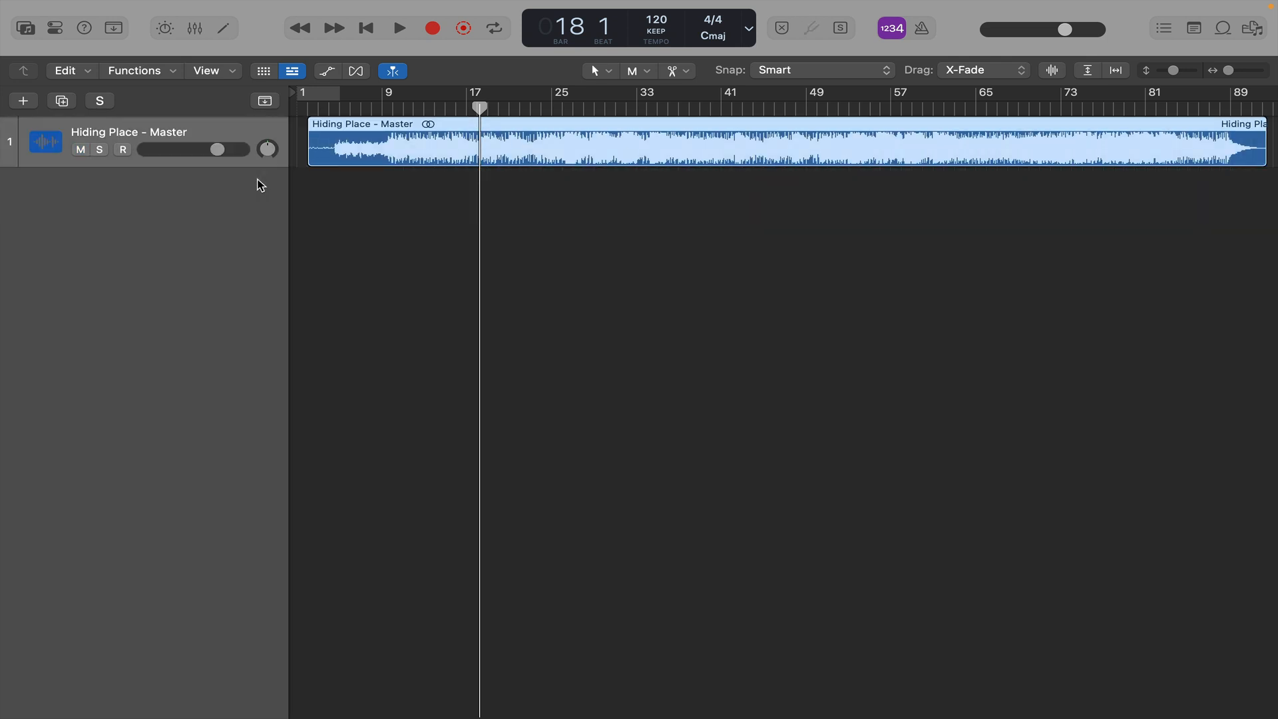
click(310, 107)
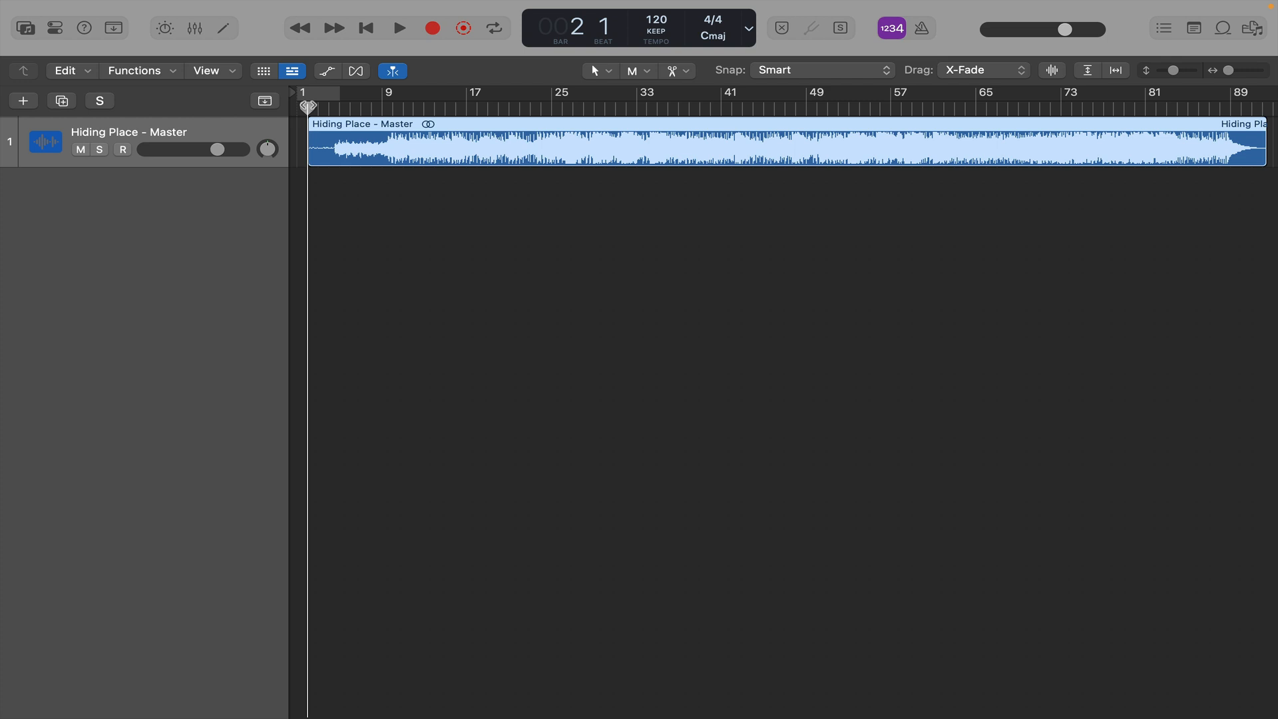
Play the original master from bar 2 through to the end of the song.
key(space)
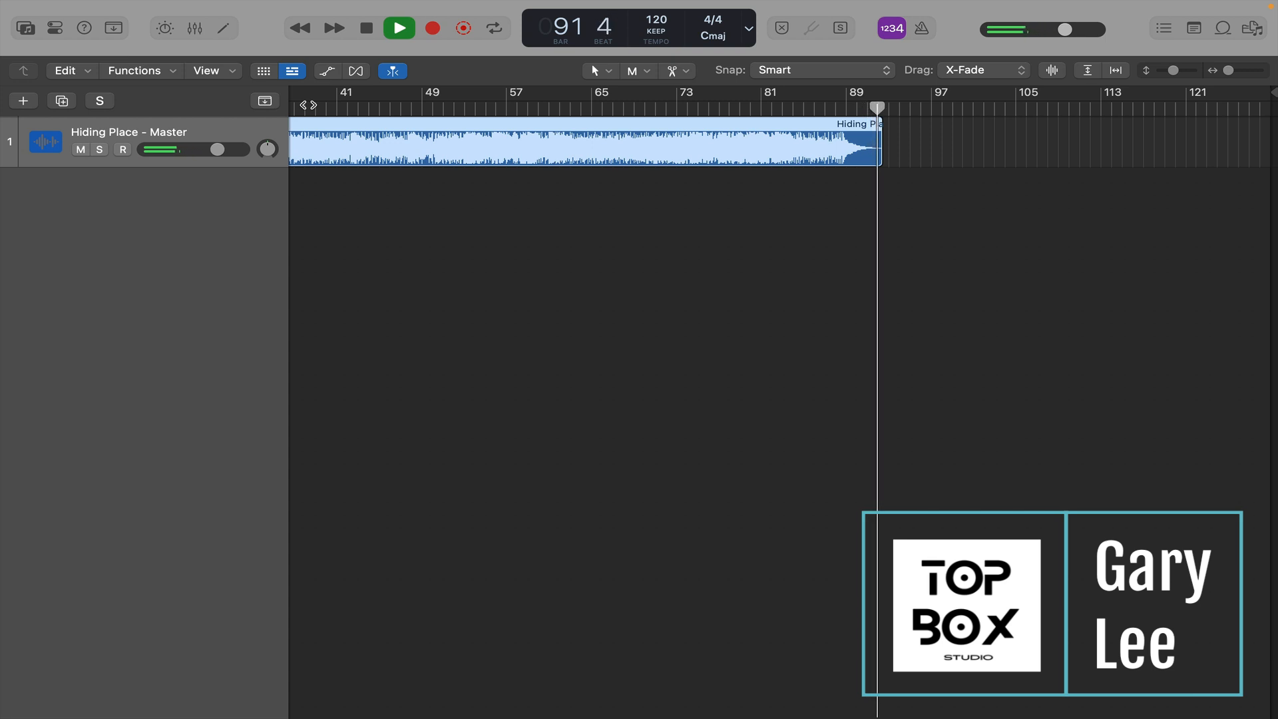
mouse_move(854, 5)
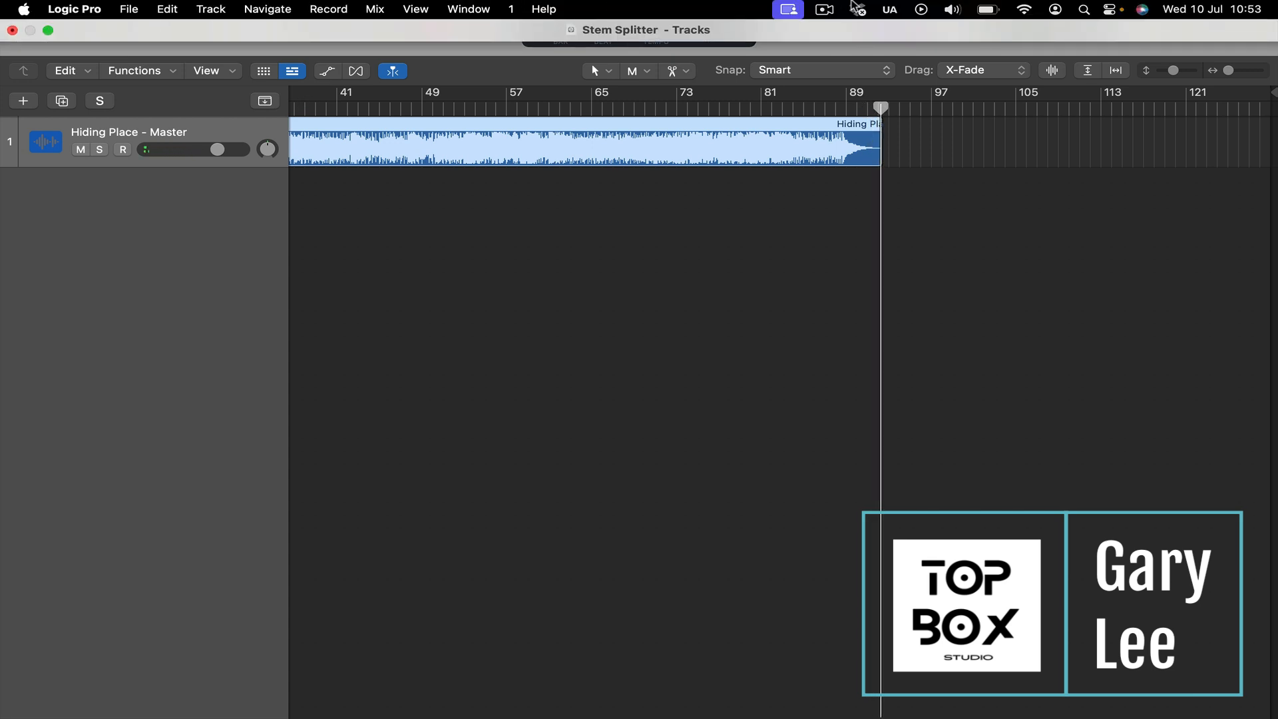
click(825, 10)
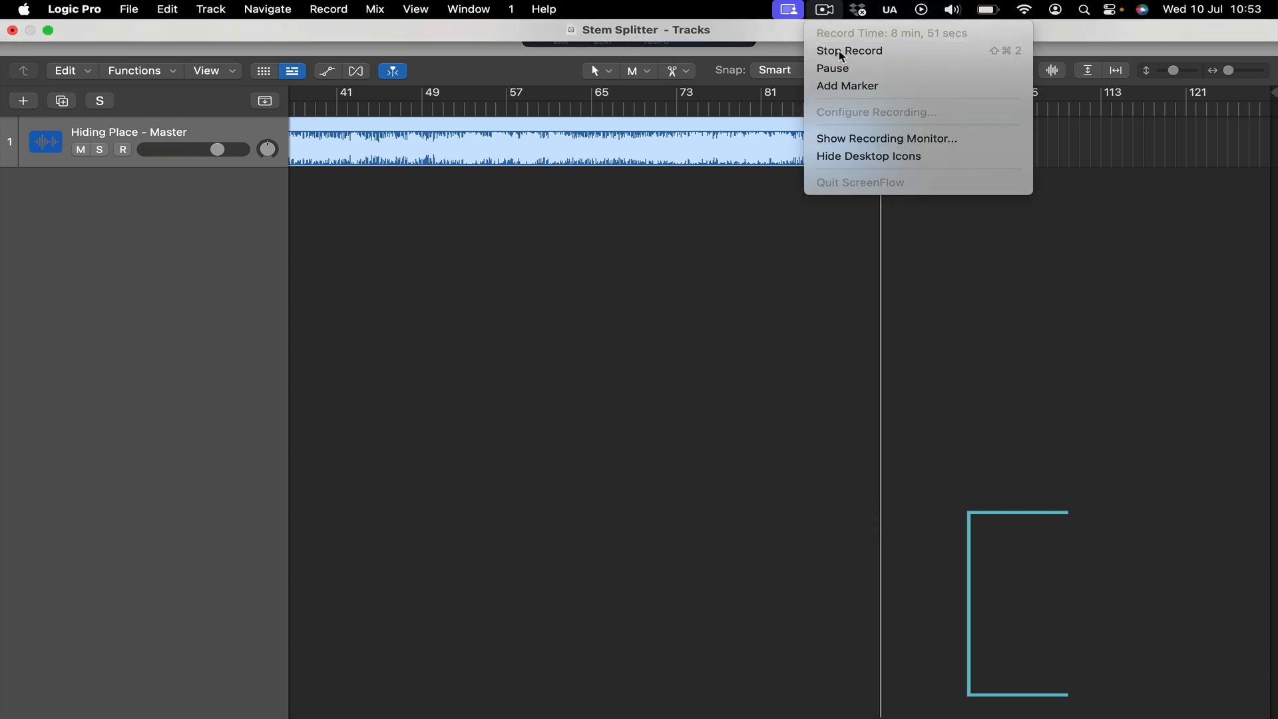